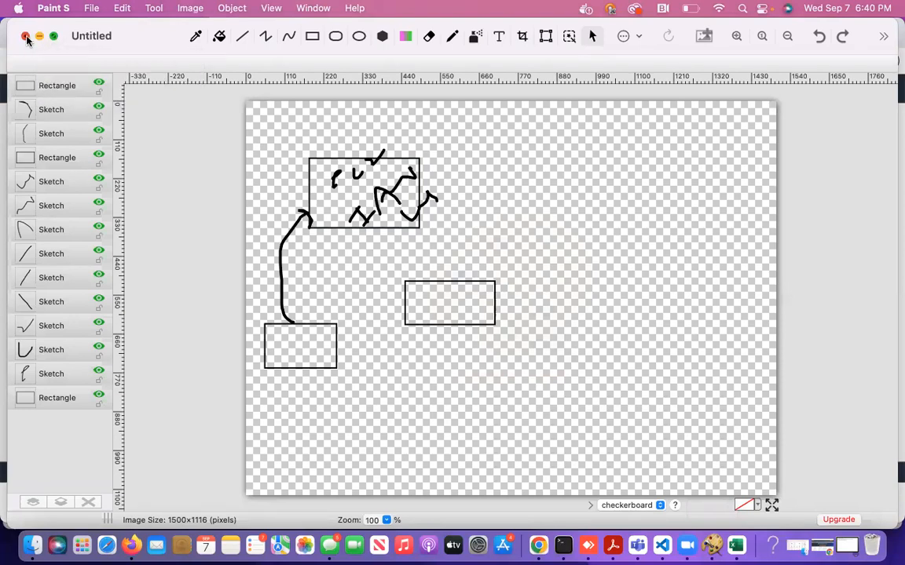
Discard the old sketch unsaved and start a new transparent 1500×1116 canvas.
left_click(26, 36)
left_click(442, 339)
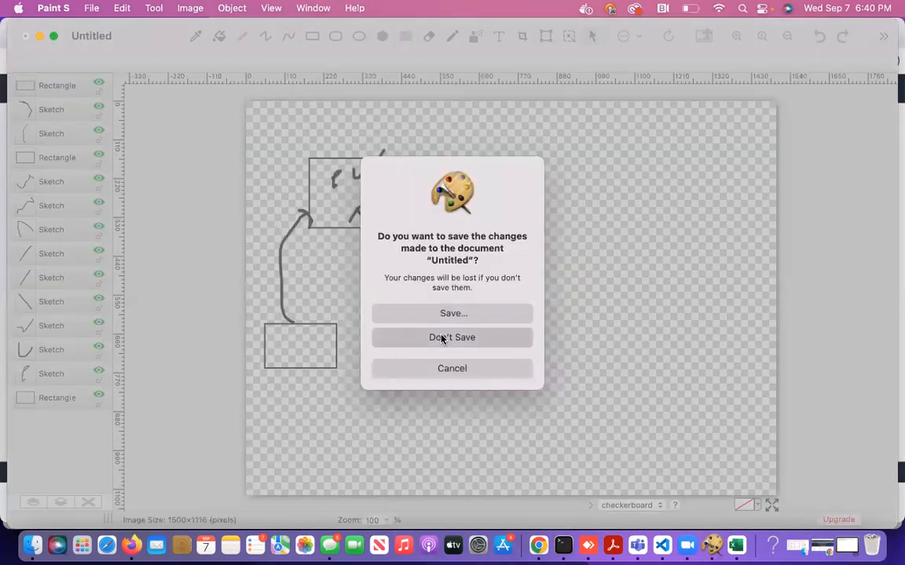
left_click(314, 351)
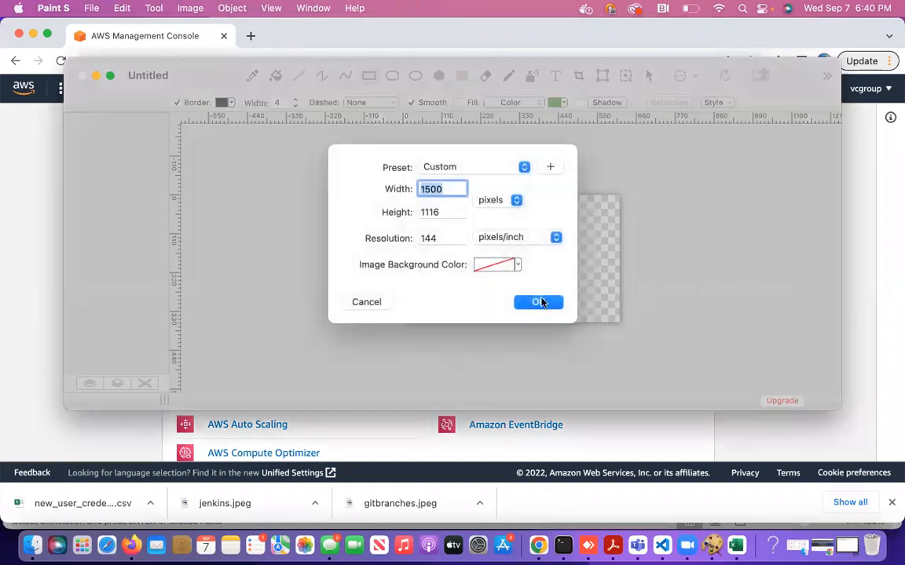
left_click(541, 303)
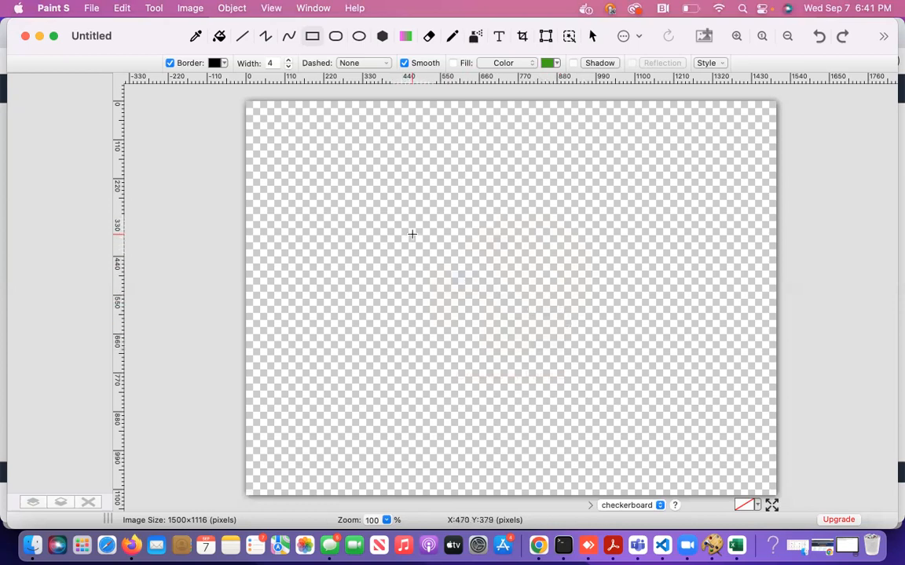
Draw a rectangle near the top left and handwrite a 3 inside it with the Pencil.
left_click(312, 36)
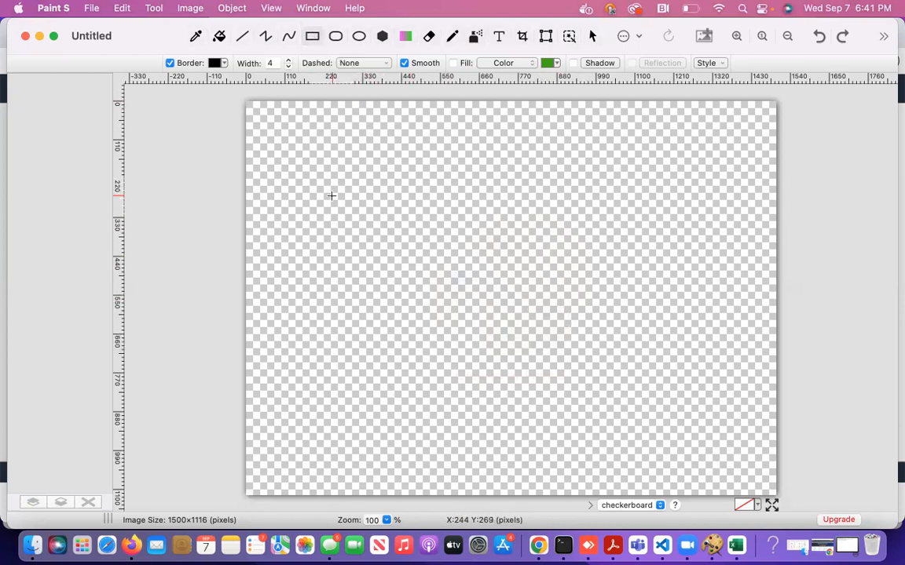
left_click_drag(293, 172, 416, 243)
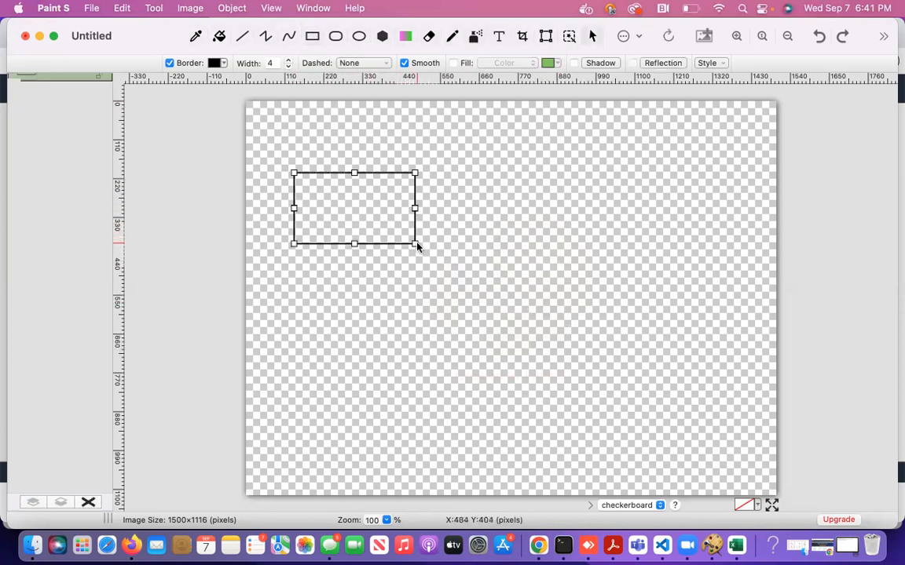
left_click(450, 42)
left_click_drag(317, 195, 323, 222)
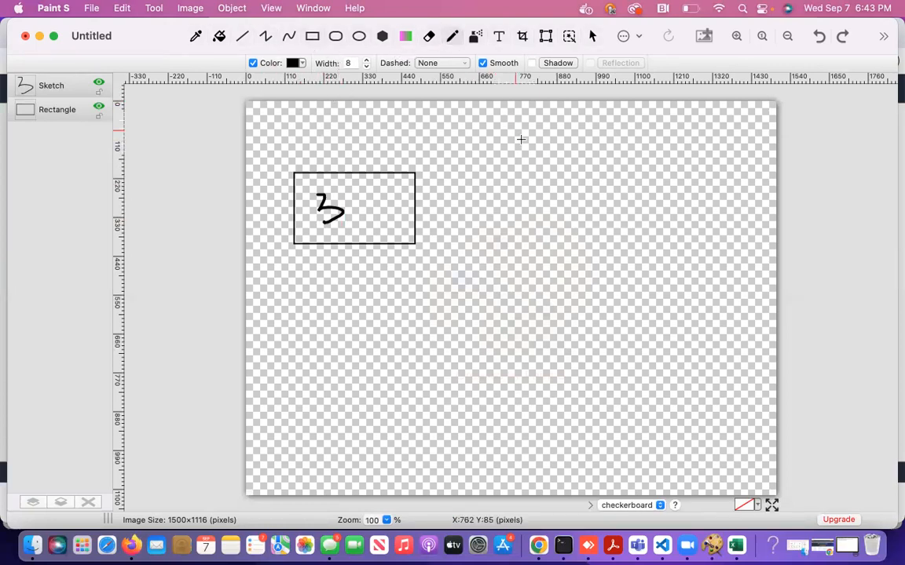
Handwrite ASG at the upper right and draw a loop around it.
mouse_move(551, 177)
left_mouse_down()
mouse_move(555, 156)
mouse_move(563, 168)
mouse_move(597, 171)
mouse_move(581, 185)
mouse_move(632, 163)
mouse_move(644, 182)
left_mouse_up()
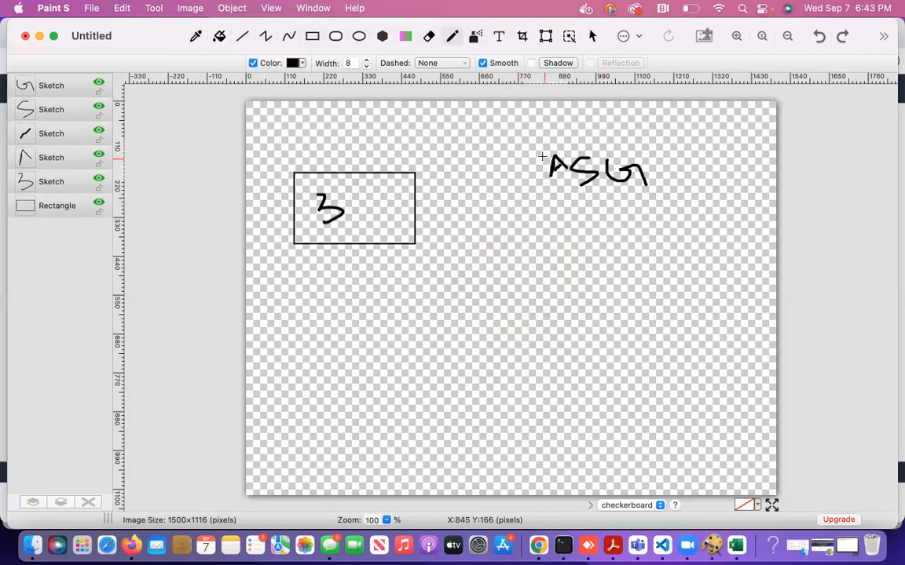
mouse_move(537, 145)
left_mouse_down()
mouse_move(601, 146)
mouse_move(668, 195)
mouse_move(527, 176)
mouse_move(543, 146)
left_mouse_up()
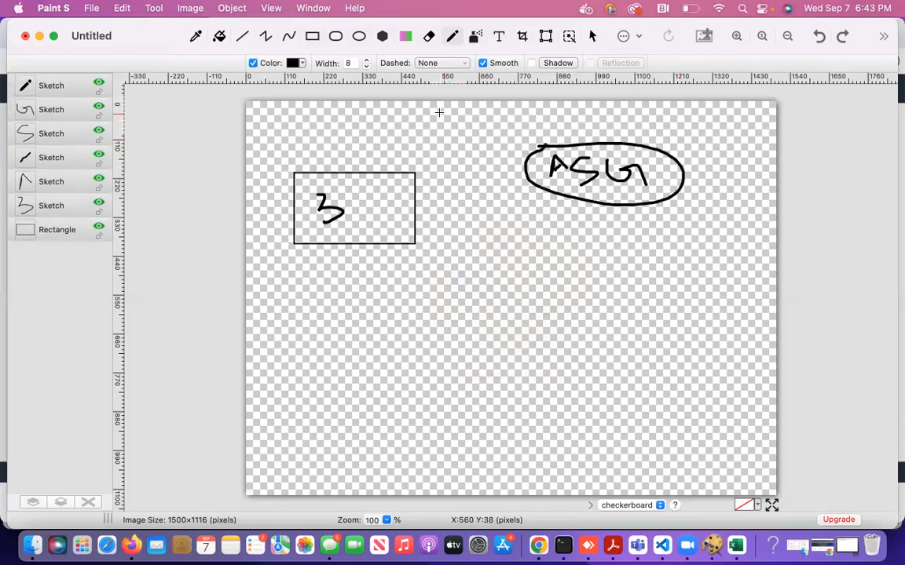
Draw an empty rounded rectangle below the boxed 3.
left_click(336, 37)
left_click_drag(303, 287, 390, 334)
left_click_drag(432, 355, 479, 405)
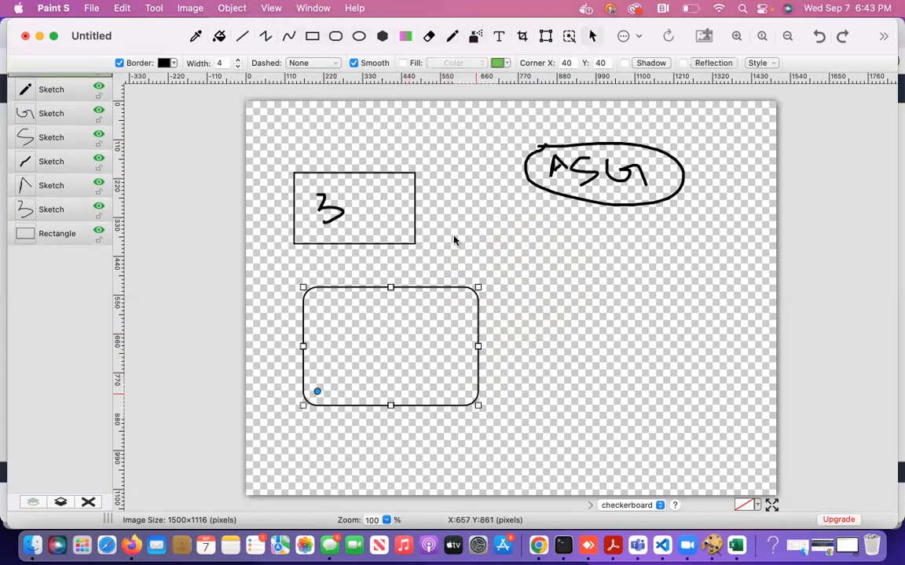
left_click(452, 37)
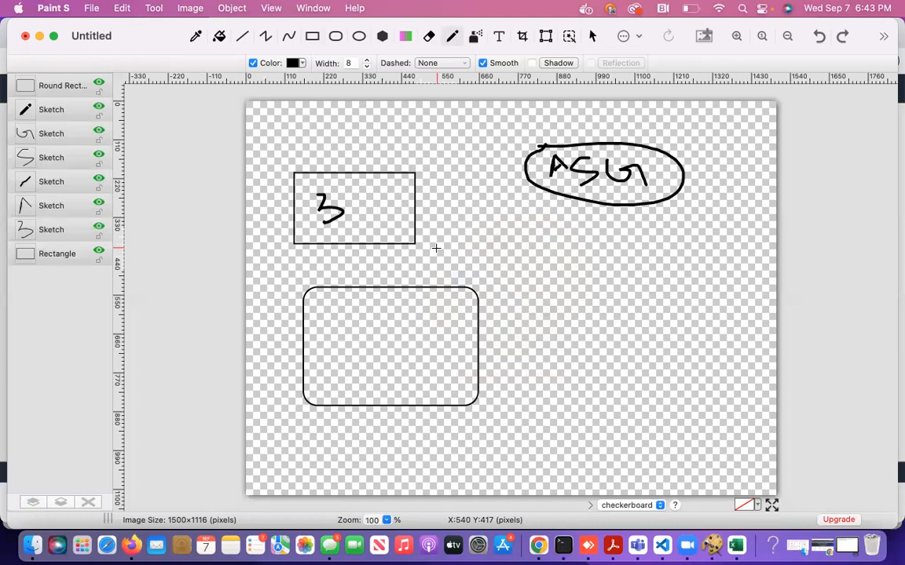
Label the rounded rectangle, draw a curve toward ASG, and write three stacked words on the right.
mouse_move(322, 323)
left_mouse_down()
mouse_move(329, 359)
mouse_move(368, 339)
mouse_move(392, 302)
mouse_move(421, 320)
mouse_move(455, 316)
mouse_move(483, 247)
mouse_move(501, 264)
left_mouse_up()
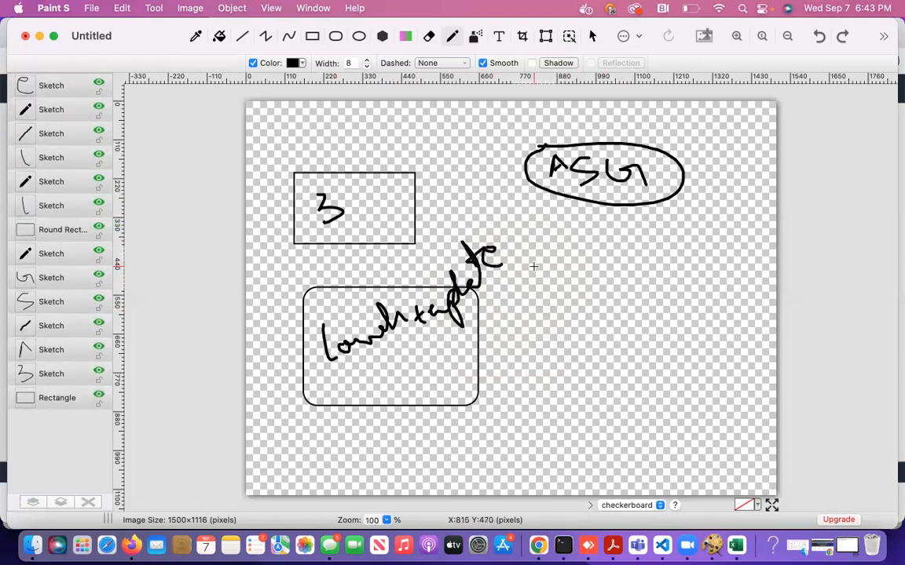
mouse_move(478, 316)
left_mouse_down()
mouse_move(534, 236)
mouse_move(584, 232)
left_mouse_up()
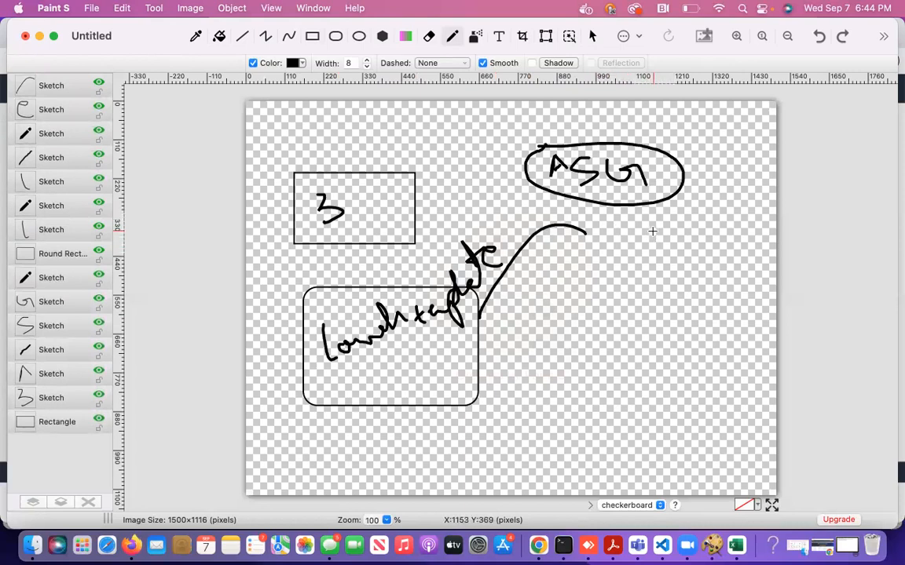
mouse_move(653, 232)
left_mouse_down()
mouse_move(662, 252)
mouse_move(659, 228)
mouse_move(664, 244)
mouse_move(681, 234)
mouse_move(717, 236)
mouse_move(726, 217)
mouse_move(735, 237)
mouse_move(736, 201)
mouse_move(748, 199)
left_mouse_up()
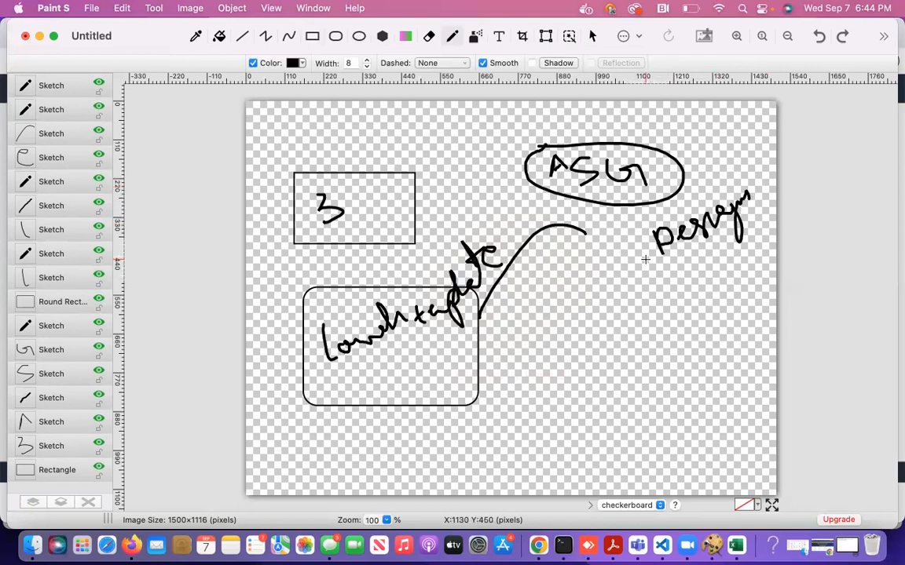
mouse_move(644, 314)
left_mouse_down()
mouse_move(691, 291)
mouse_move(697, 298)
mouse_move(708, 284)
left_mouse_up()
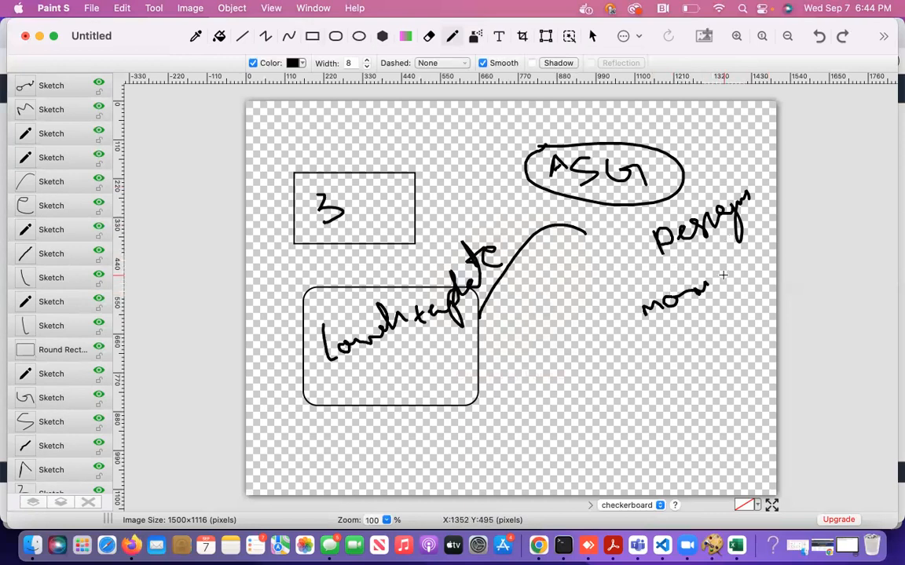
left_click_drag(673, 368, 723, 355)
Dot the i, loop one outline around the right-hand words, and circle the middle and bottom words.
left_click(694, 352)
mouse_move(633, 222)
left_mouse_down()
mouse_move(747, 178)
mouse_move(762, 214)
left_mouse_up()
mouse_move(760, 265)
left_mouse_down()
mouse_move(713, 395)
mouse_move(636, 346)
mouse_move(638, 204)
left_mouse_up()
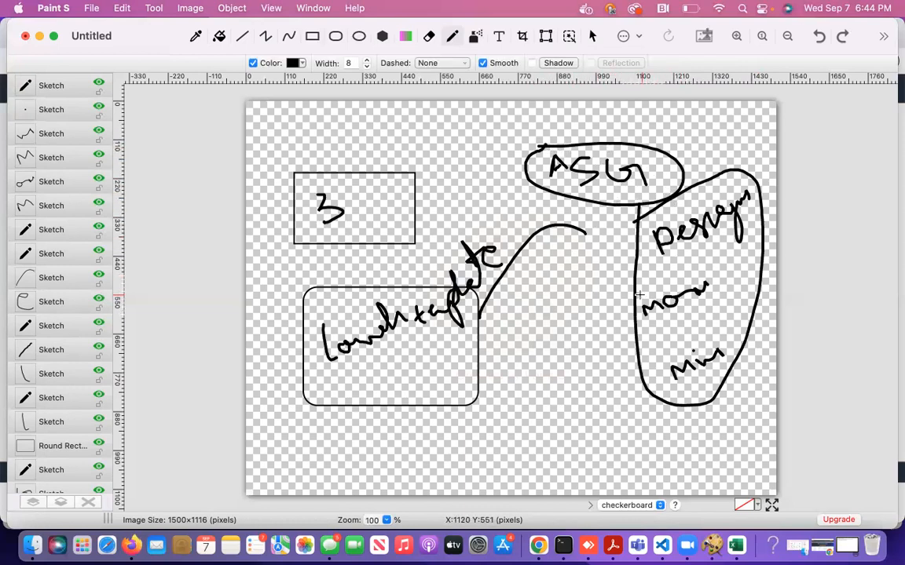
mouse_move(640, 299)
left_mouse_down()
mouse_move(711, 282)
mouse_move(648, 336)
mouse_move(635, 293)
left_mouse_up()
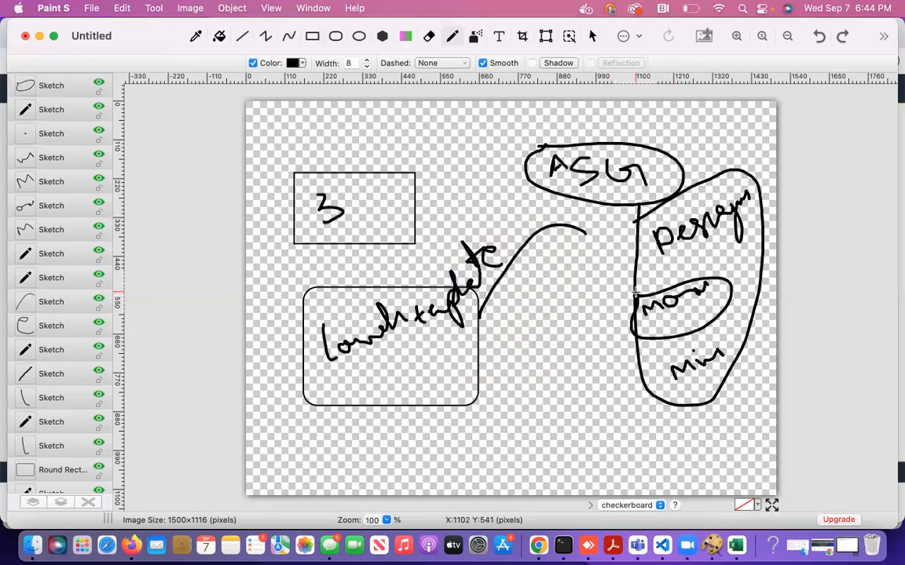
mouse_move(645, 375)
left_mouse_down()
mouse_move(734, 326)
mouse_move(657, 406)
mouse_move(652, 363)
left_mouse_up()
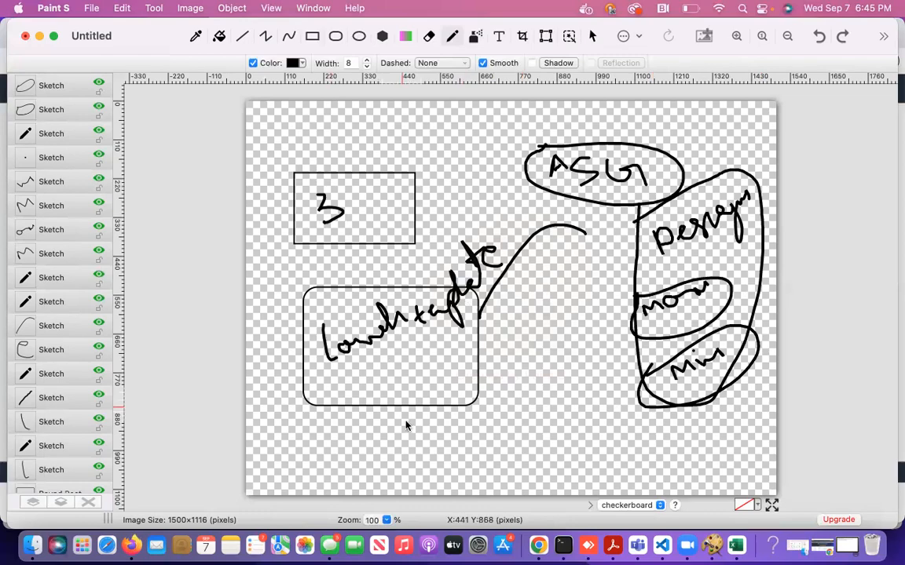
left_click(140, 551)
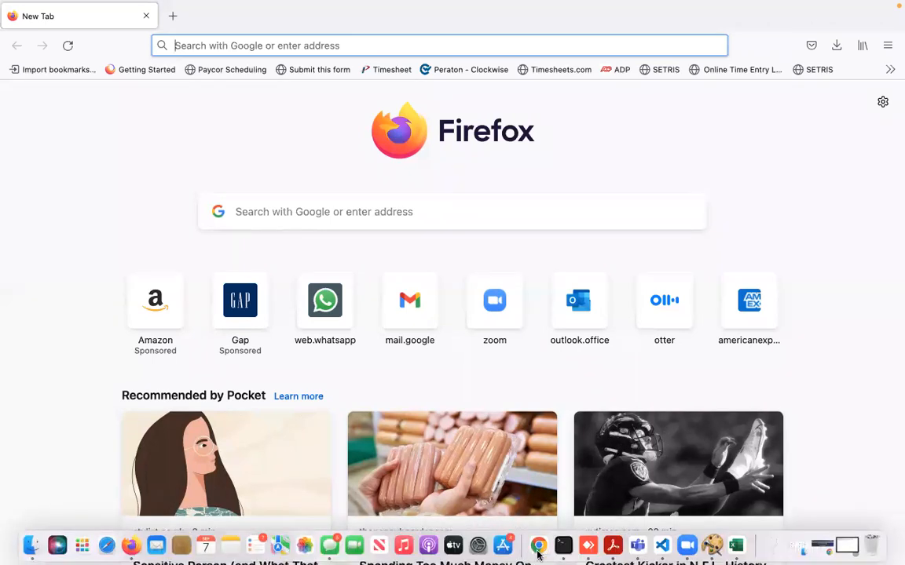
Switch to Google Chrome to get back to the AWS Console.
left_click(538, 550)
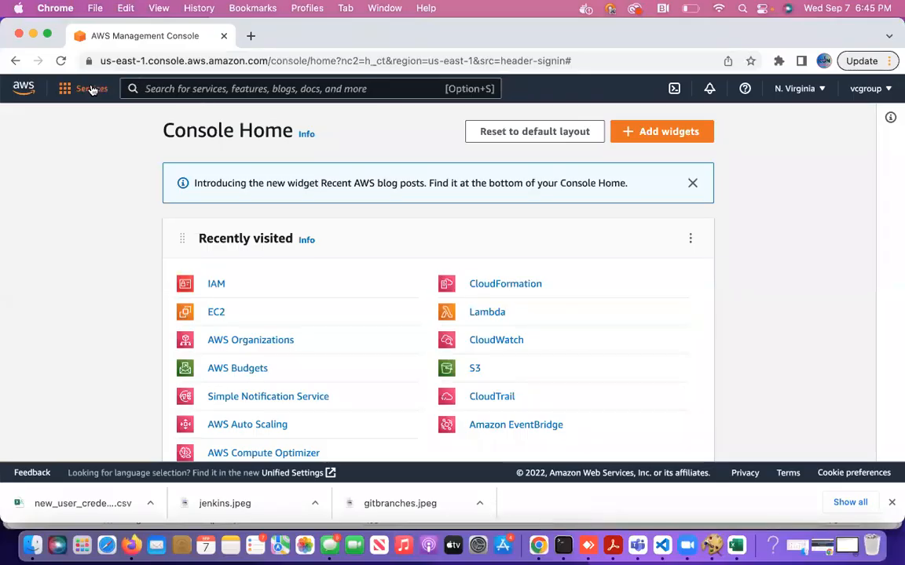
Go to EC2 from Recently visited and open its Launch Templates list.
left_click(218, 313)
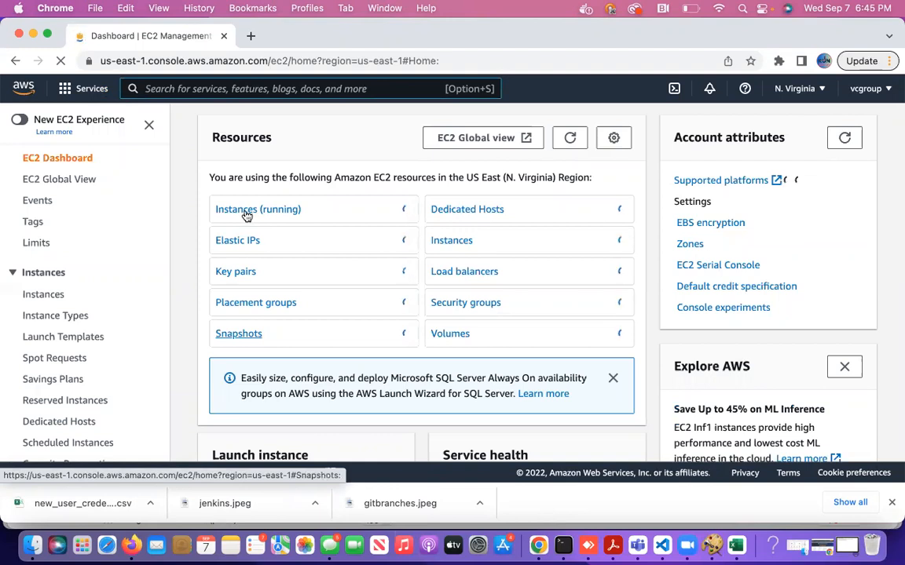
left_click(72, 336)
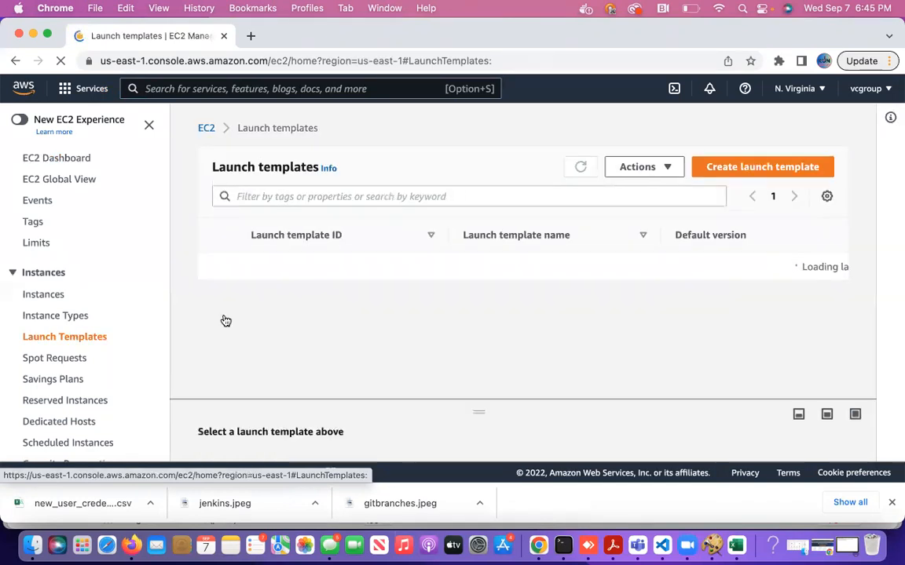
Start a new launch template named asgtemplate with version description testversion.
left_click(760, 175)
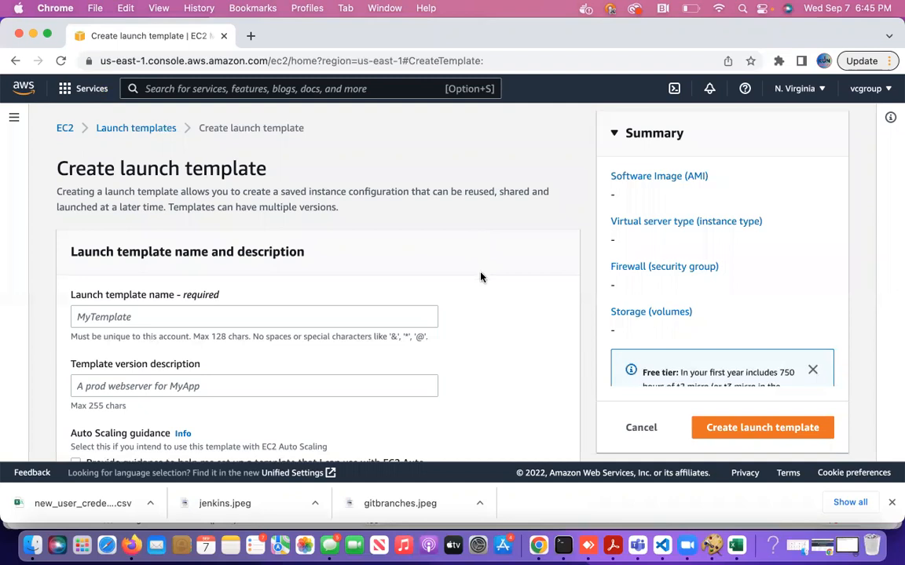
scroll(485, 246, "down", 1)
left_click(233, 295)
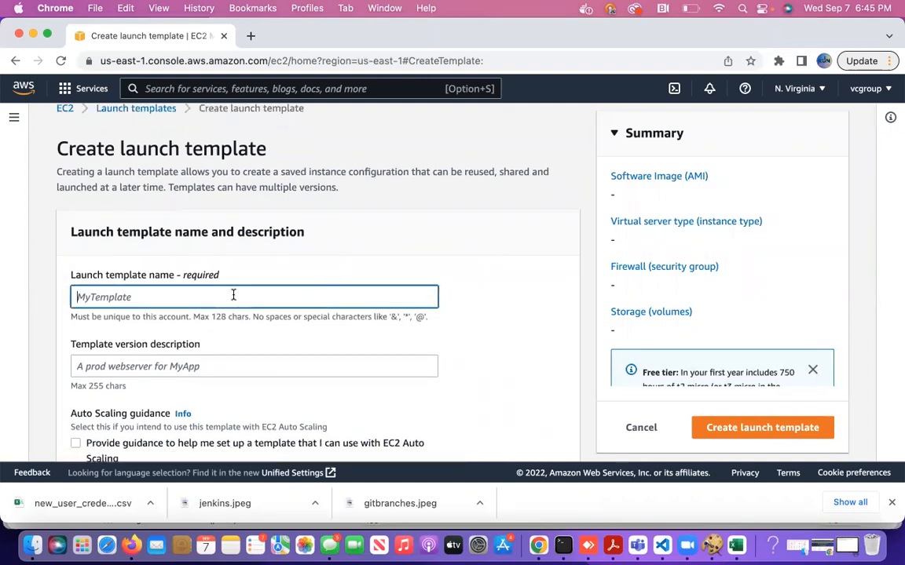
type("asgtemplate")
scroll(343, 328, "down", 2)
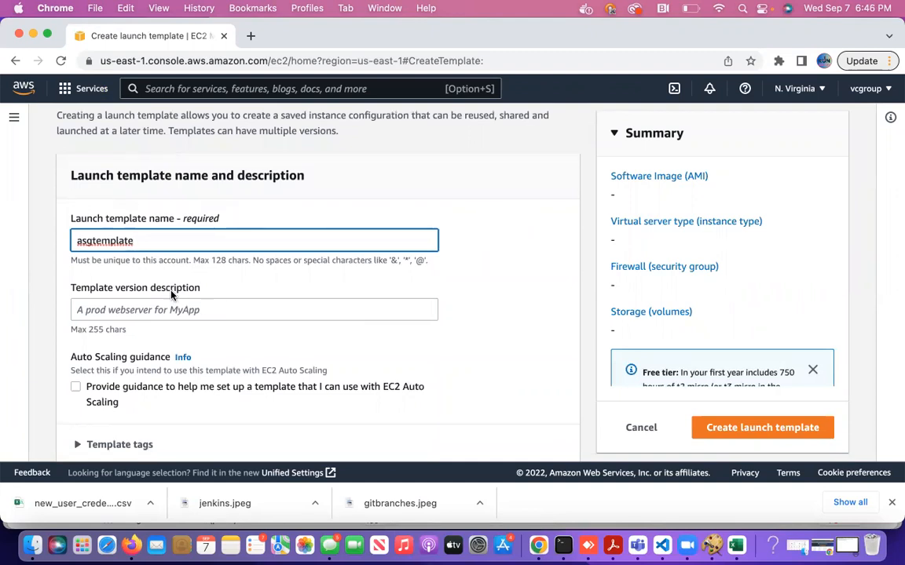
scroll(252, 294, "down", 1)
left_click(242, 265)
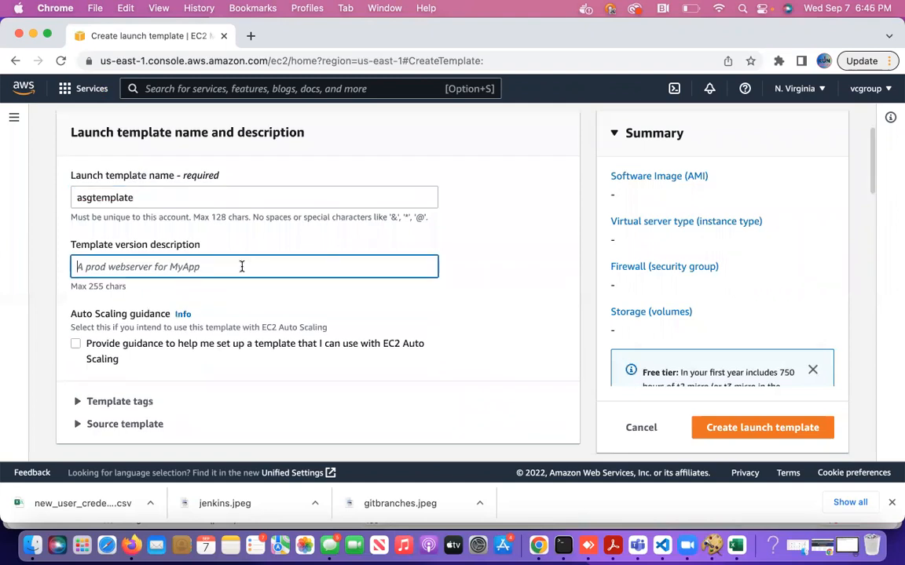
type("testversion")
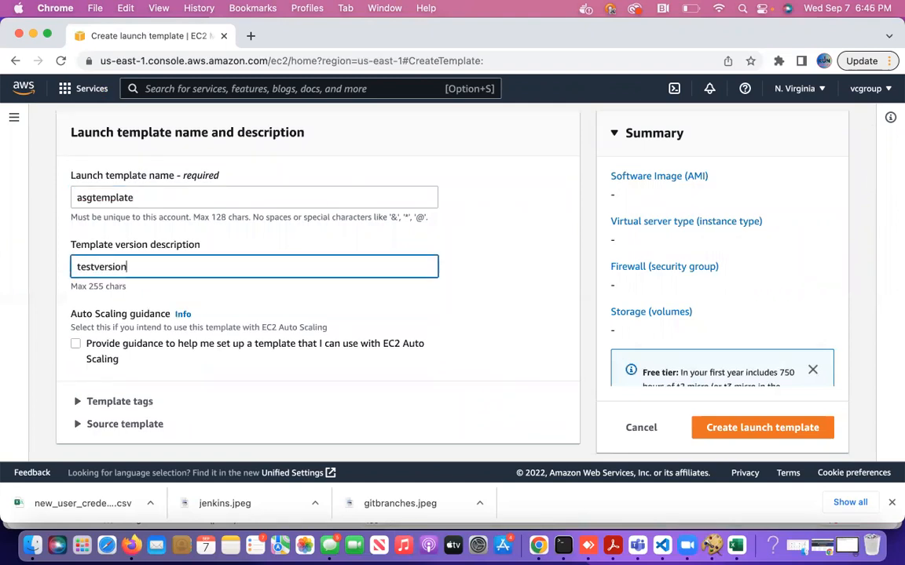
Choose the account's own AMI usertestimage from My AMIs for the launch template.
scroll(355, 318, "down", 5)
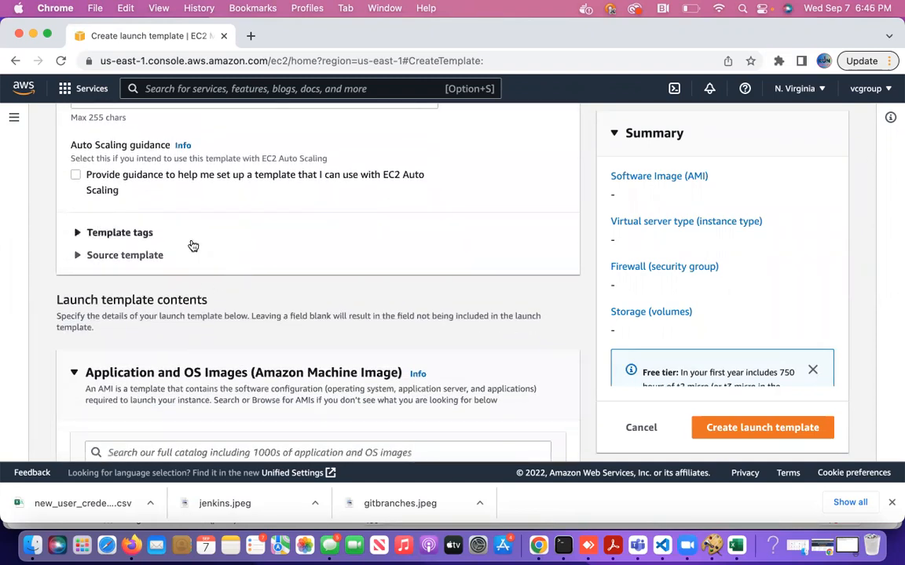
scroll(218, 260, "down", 1)
scroll(218, 260, "down", 9)
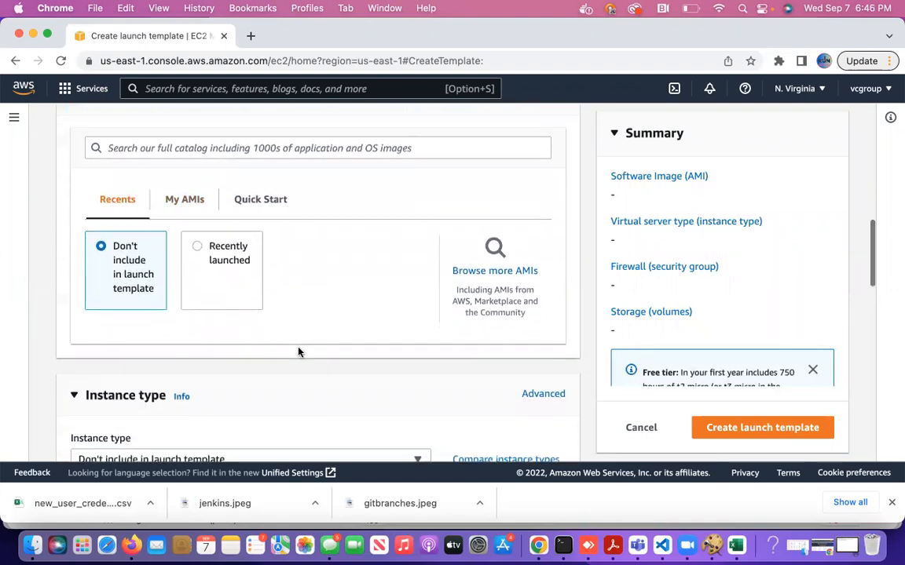
scroll(299, 351, "down", 1)
scroll(240, 299, "down", 1)
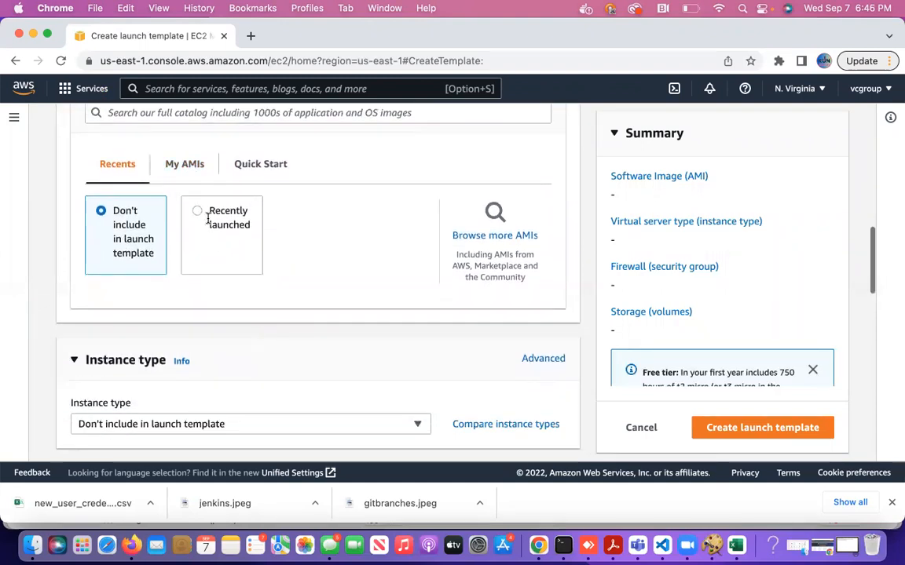
left_click(189, 174)
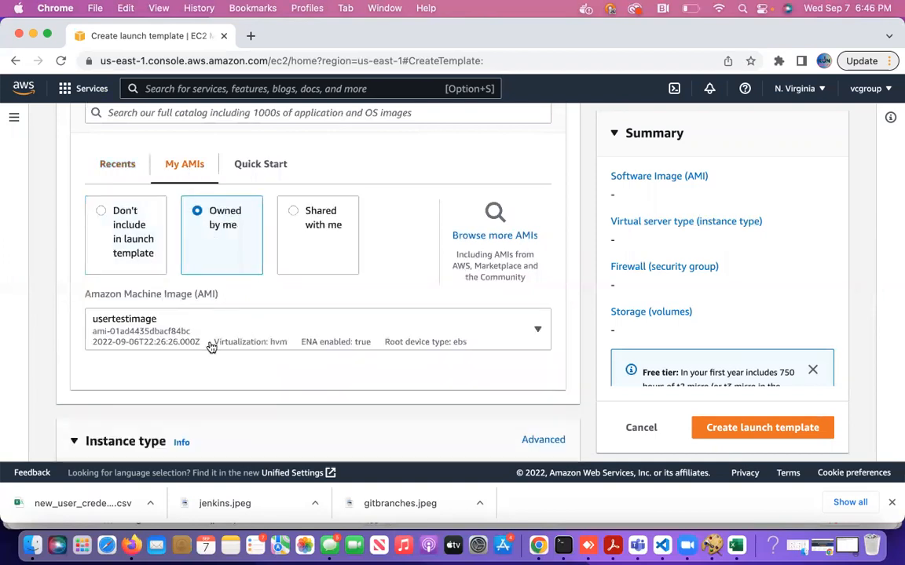
left_click(294, 337)
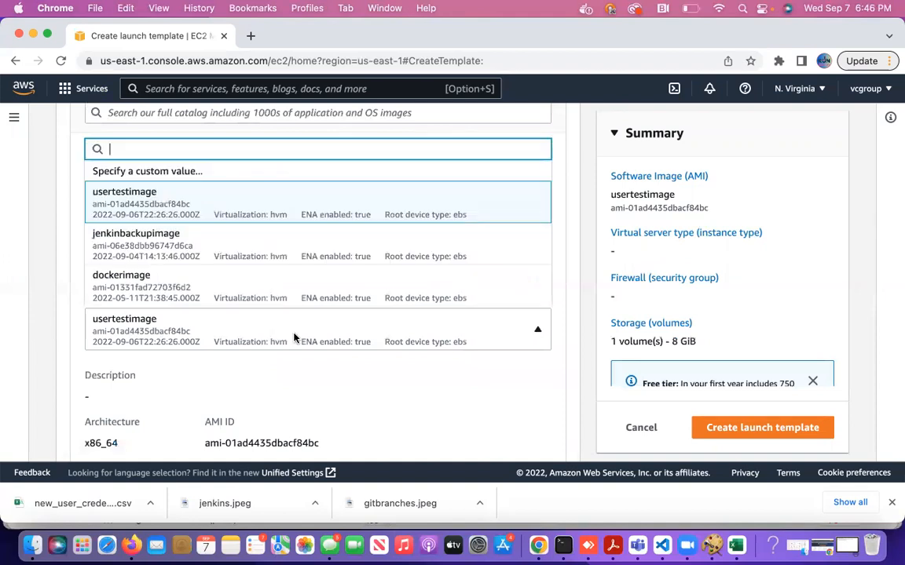
left_click(242, 205)
scroll(434, 426, "down", 3)
scroll(372, 394, "down", 2)
scroll(355, 245, "up", 8)
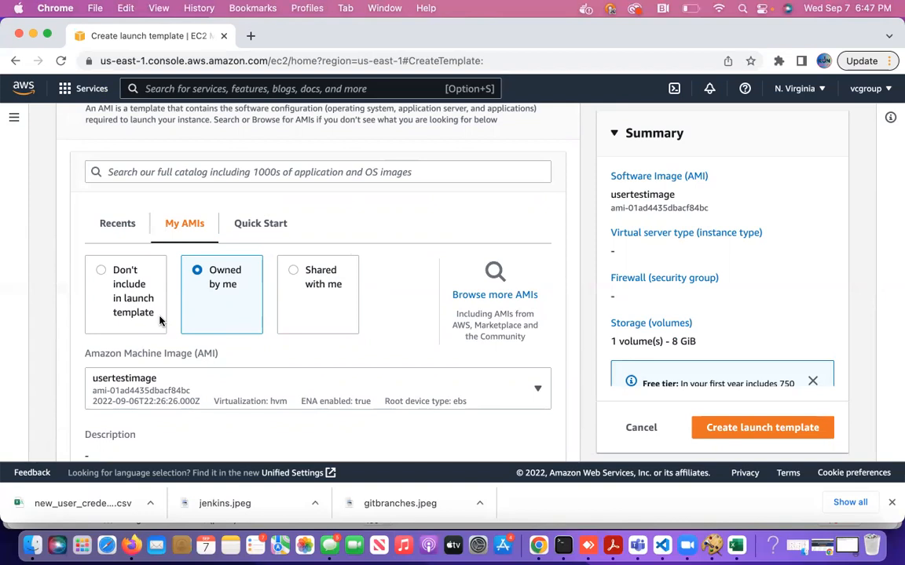
scroll(307, 351, "down", 5)
Choose t2.nano as the launch template's instance type.
scroll(318, 363, "down", 1)
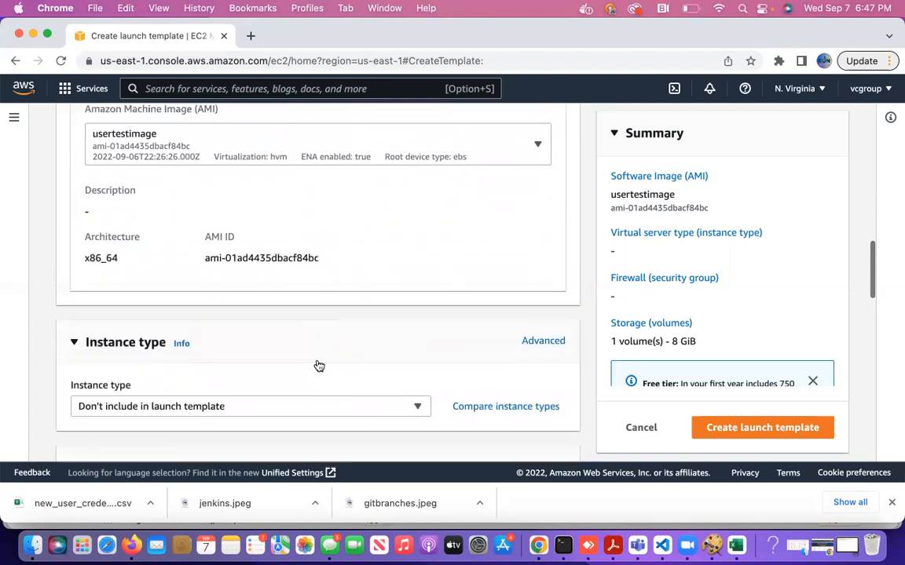
scroll(321, 375, "down", 1)
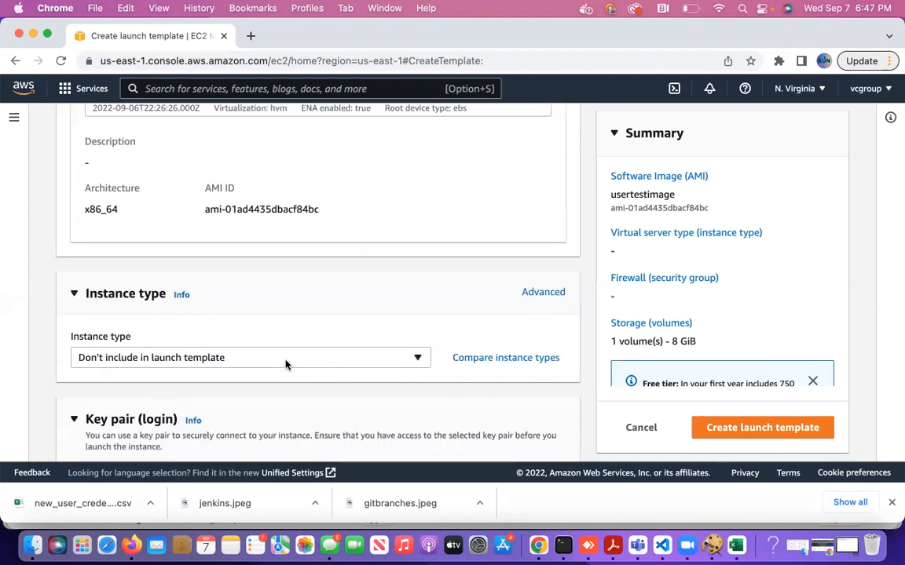
left_click(286, 363)
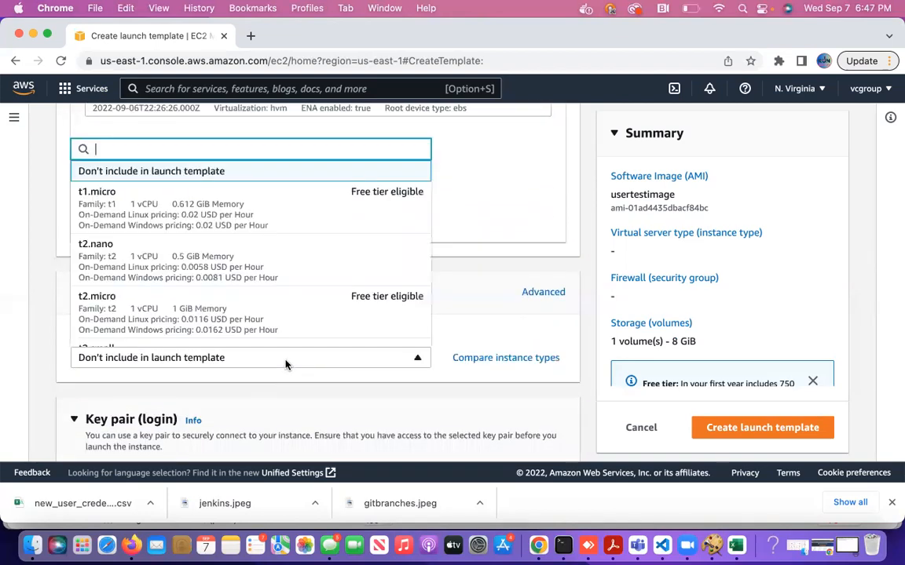
left_click(255, 259)
Select the iamuser key pair for instance login.
scroll(336, 370, "down", 1)
scroll(375, 419, "down", 4)
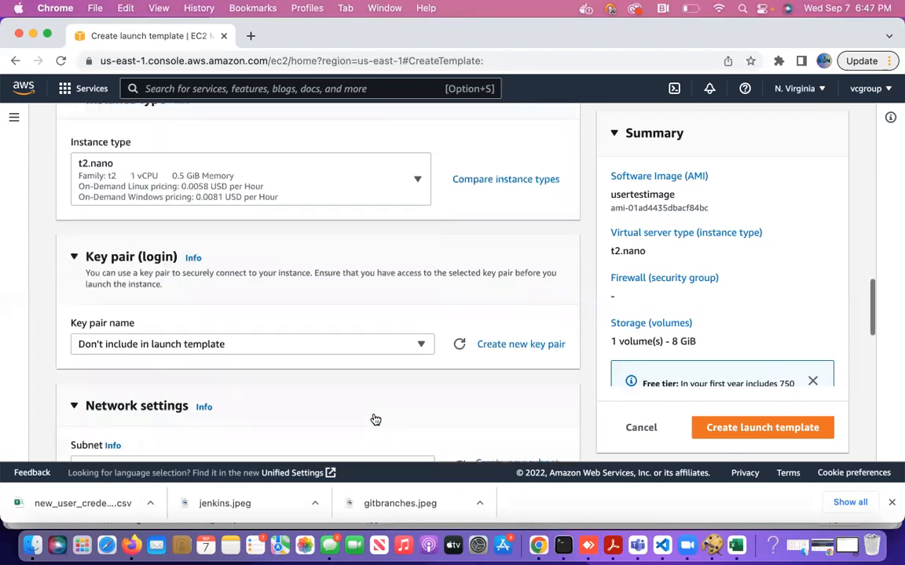
left_click(270, 308)
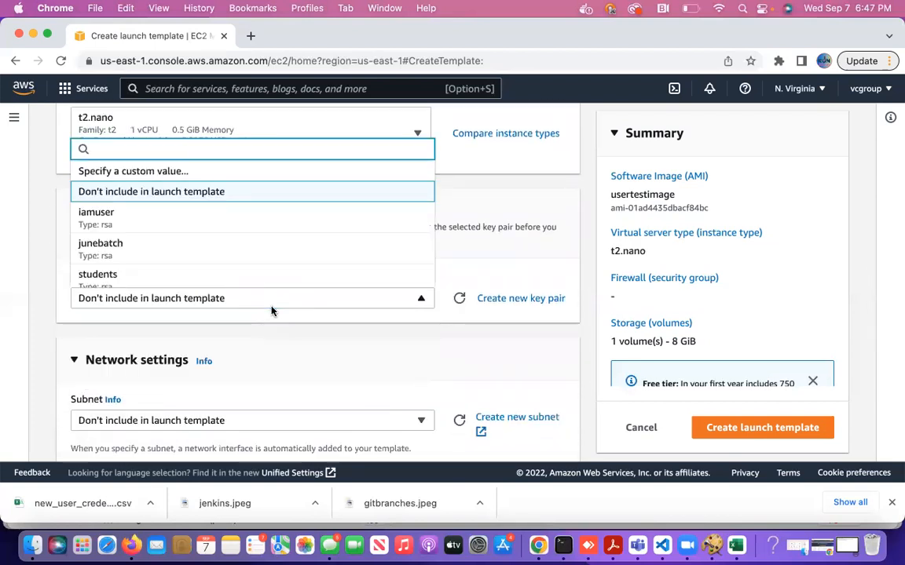
left_click(228, 214)
scroll(333, 388, "down", 3)
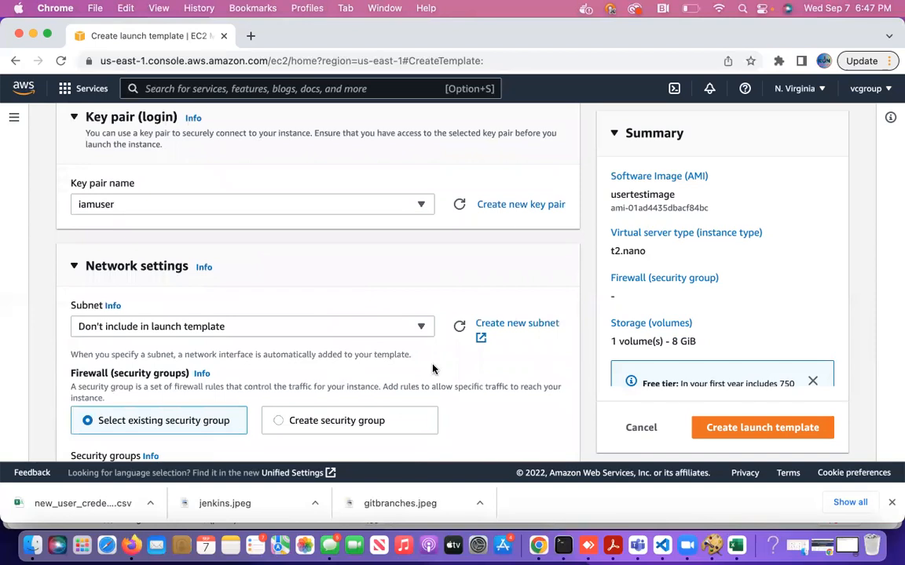
Attach the existing security group launch-wizard-25 in Network settings and review the summary.
scroll(432, 369, "down", 2)
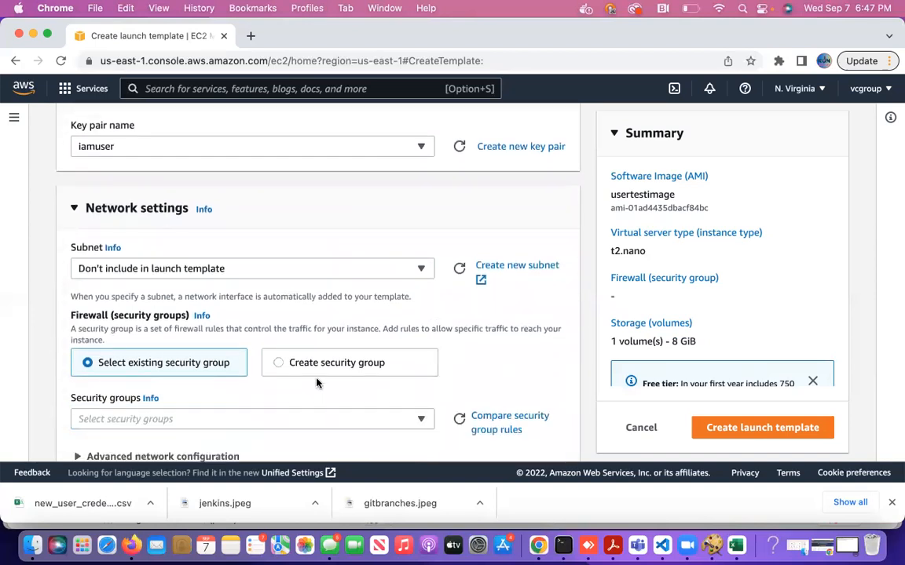
scroll(374, 355, "down", 3)
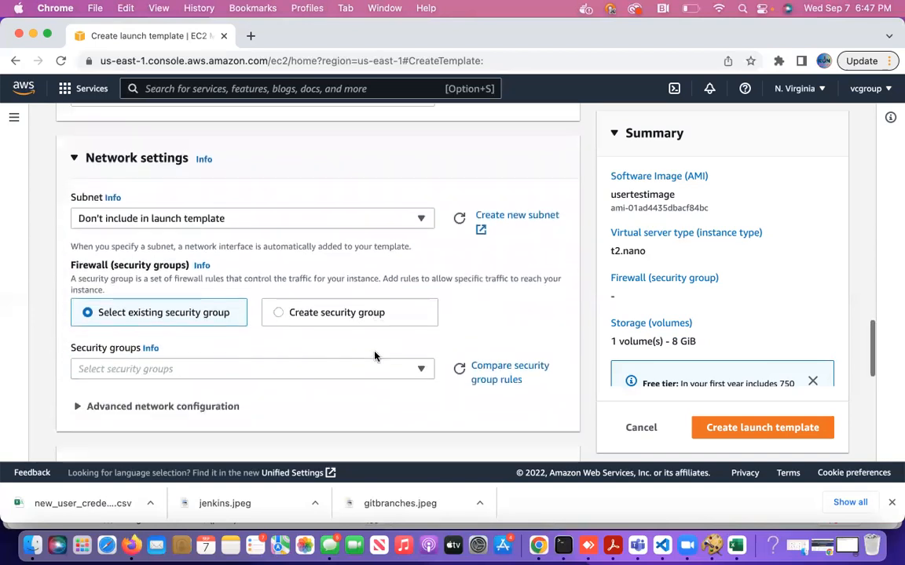
left_click(349, 329)
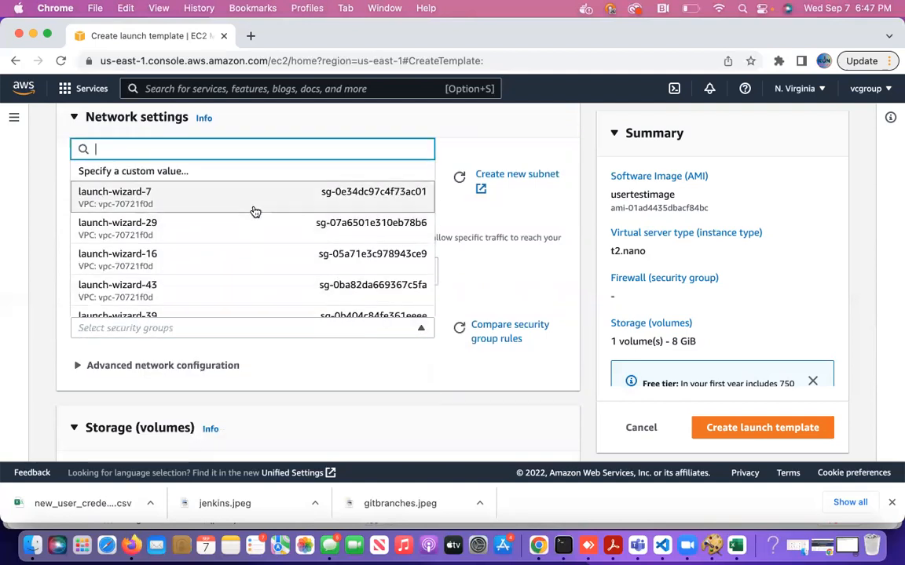
scroll(263, 244, "down", 4)
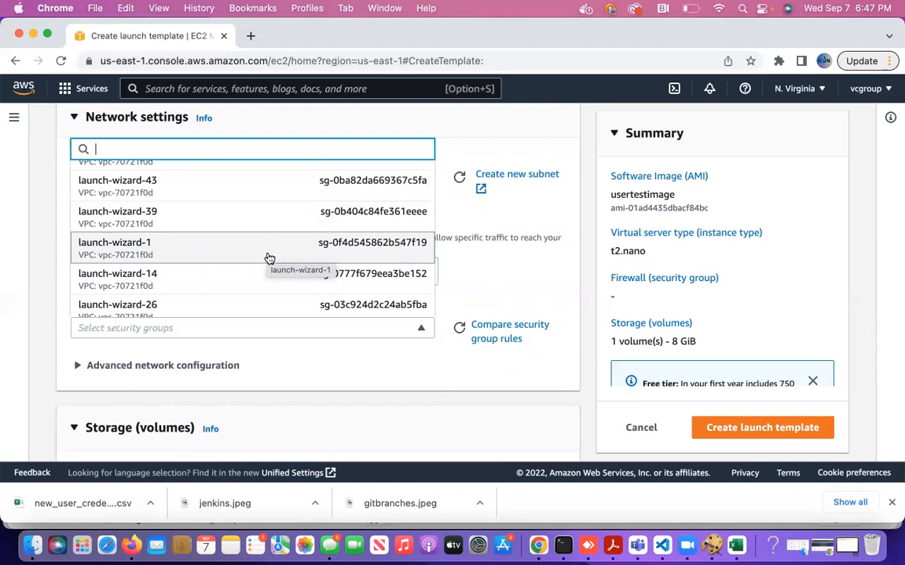
scroll(267, 255, "down", 1)
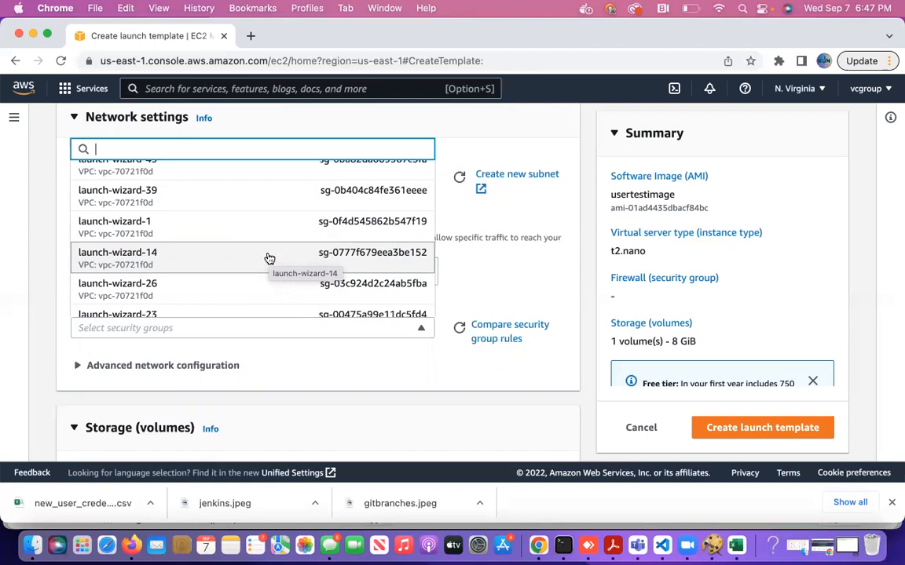
scroll(267, 259, "down", 2)
scroll(262, 270, "down", 2)
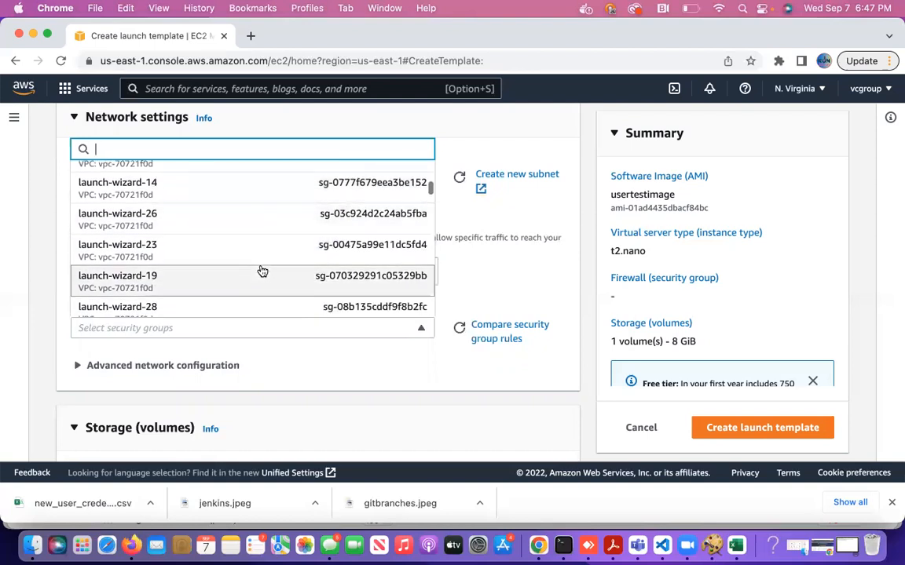
left_click(238, 292)
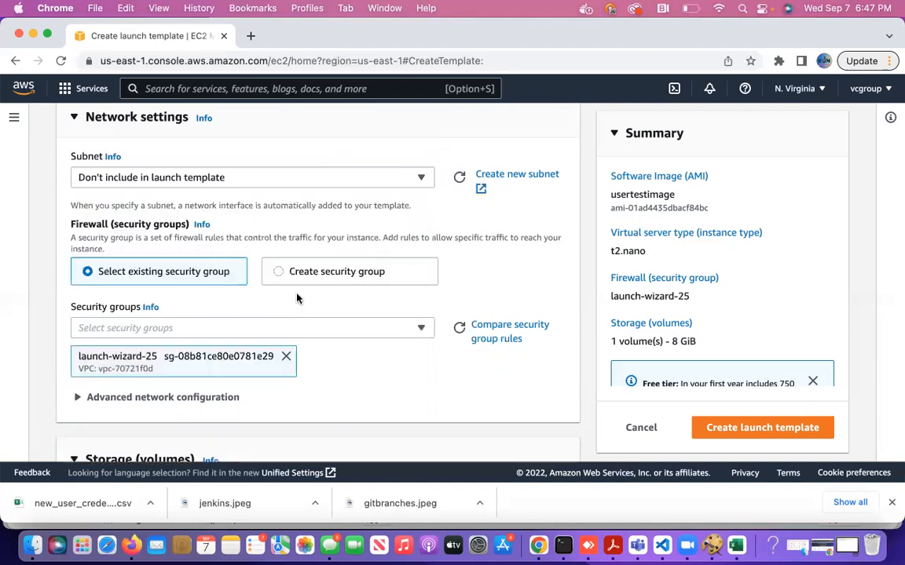
scroll(367, 365, "down", 2)
scroll(367, 367, "down", 8)
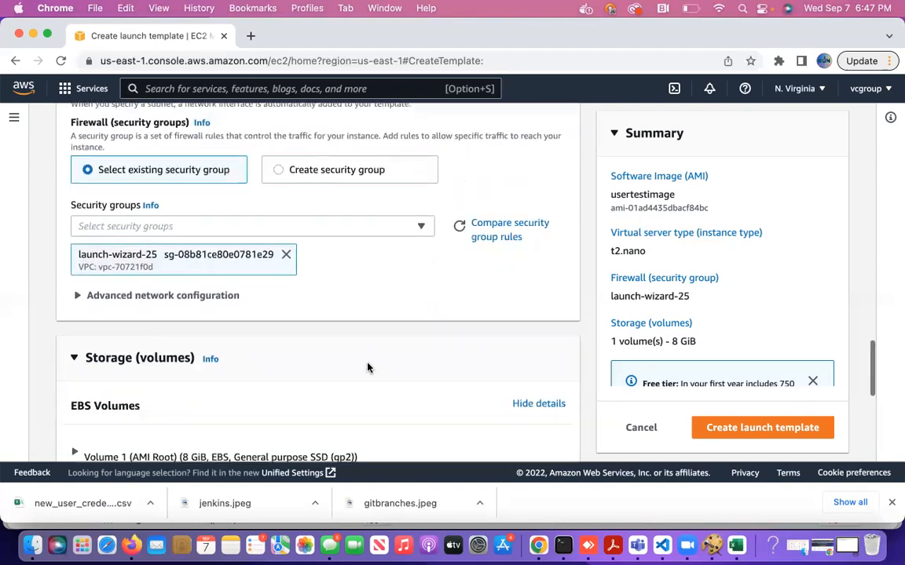
scroll(374, 394, "down", 3)
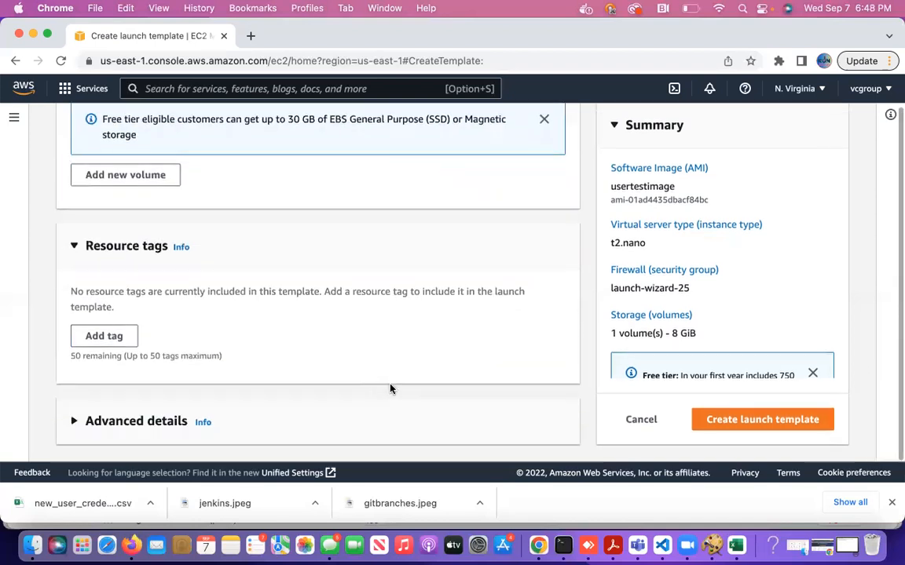
Create the asgtemplate launch template and view its details: default version 1, 'testversion'.
left_click(741, 423)
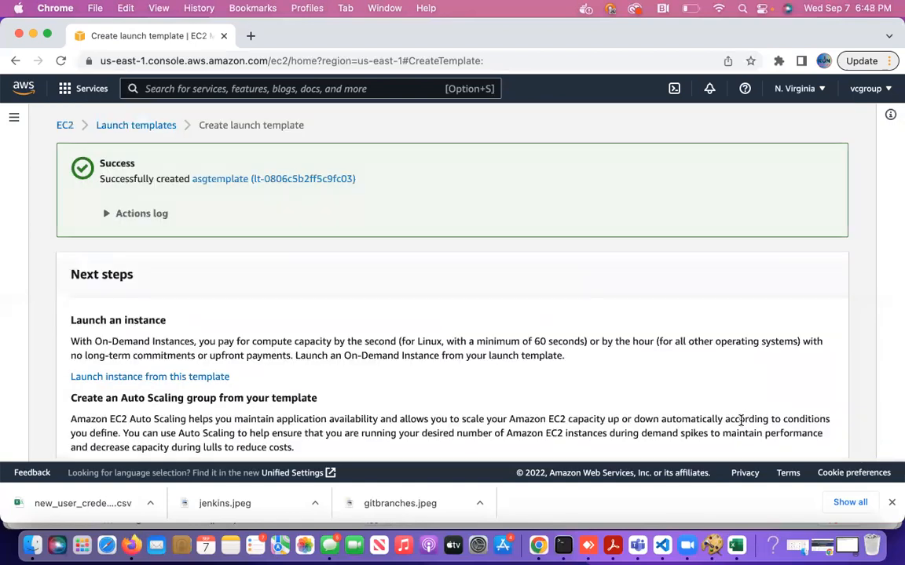
left_click(303, 179)
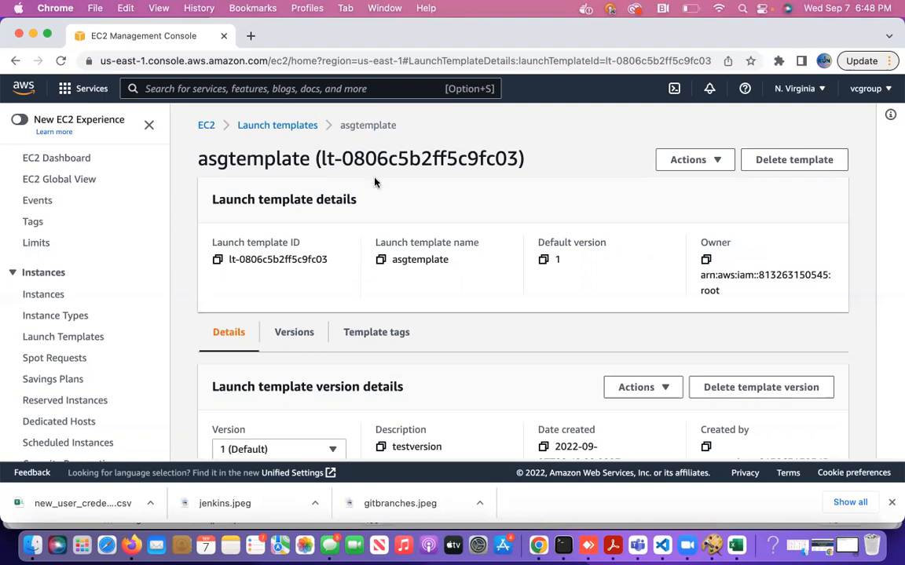
left_click(701, 161)
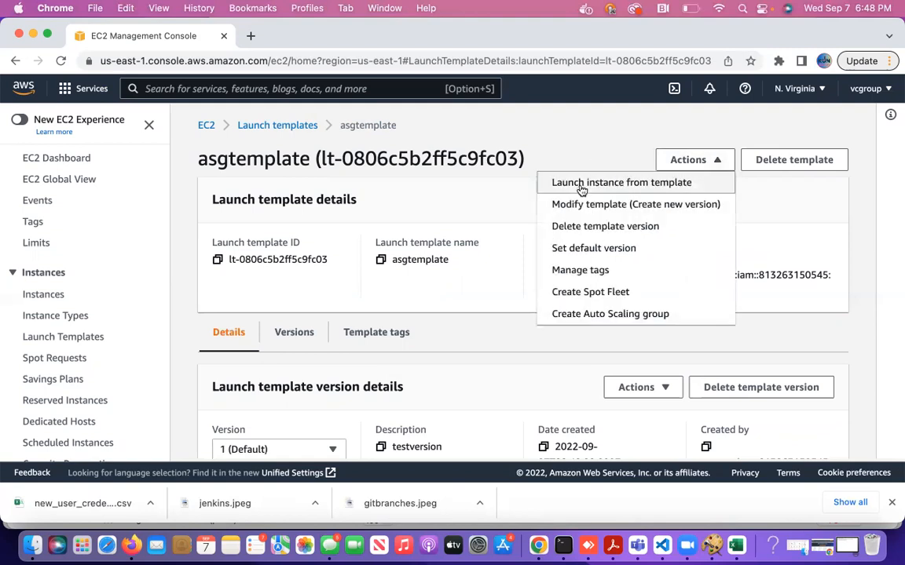
left_click(521, 141)
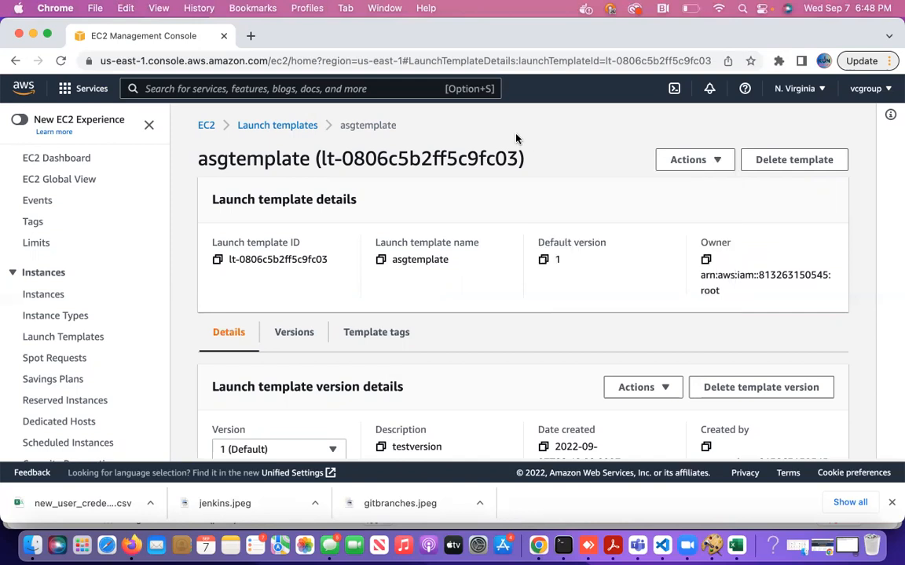
Search the console for 'auto scaling groups' and open the Auto Scaling groups feature.
left_click(274, 92)
type("as")
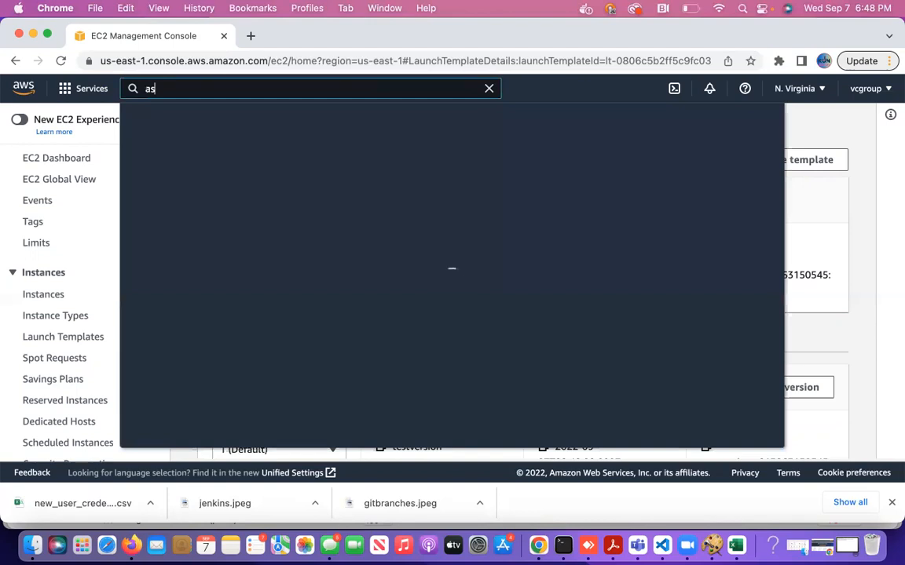
type("g")
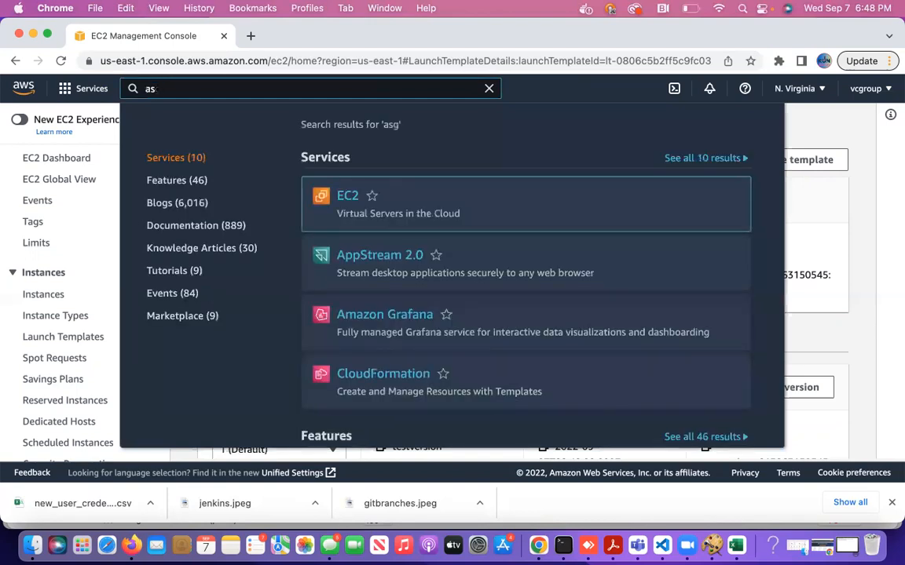
key("BackSpace")
key("BackSpace")
type("au")
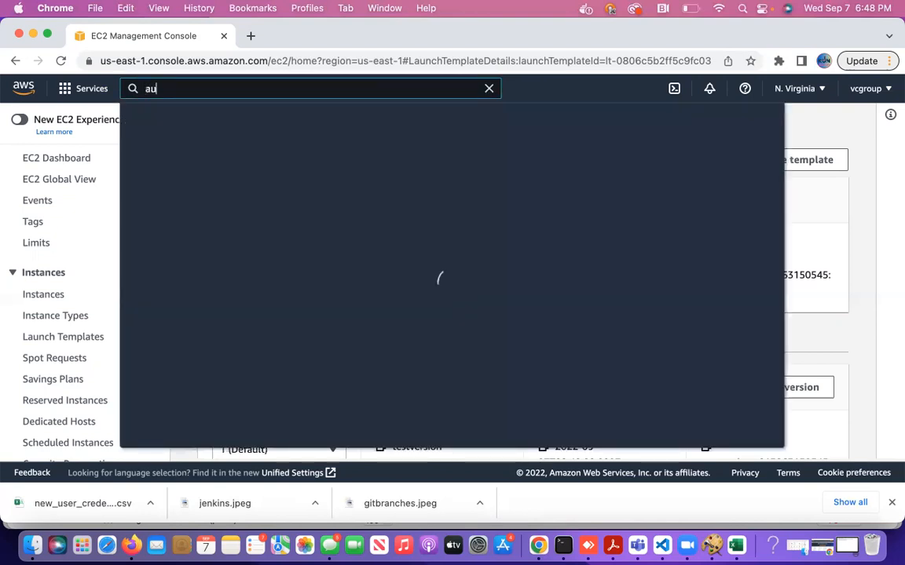
type("to scaling grou")
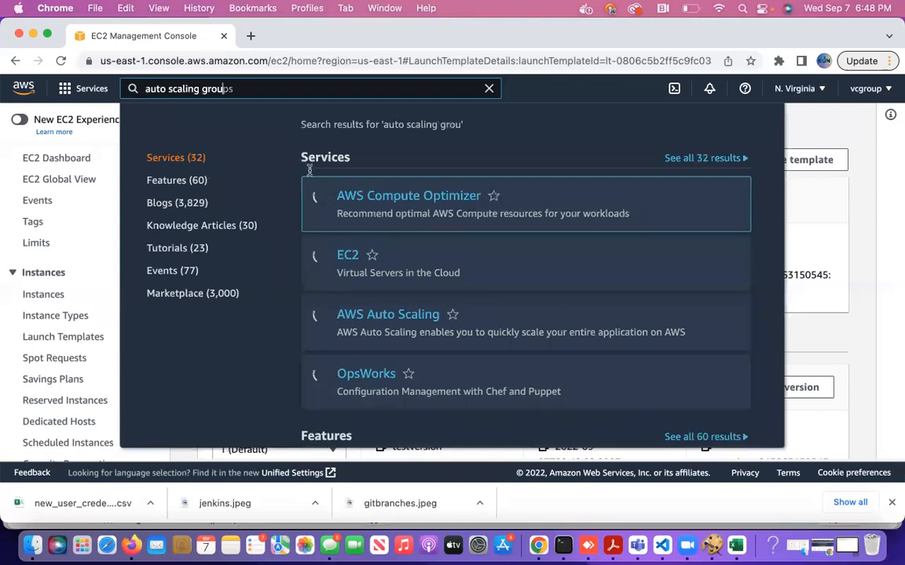
scroll(380, 345, "down", 5)
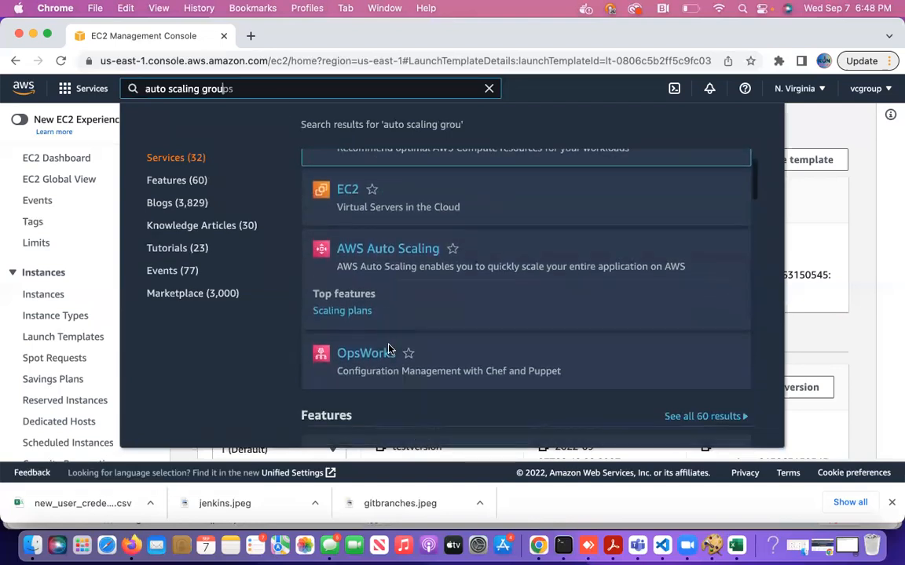
left_click(388, 304)
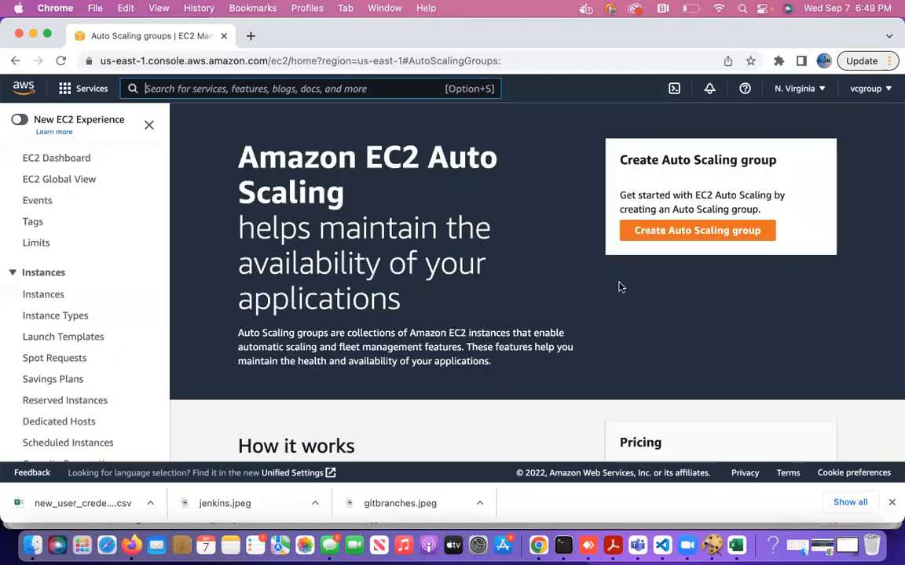
Start a new Auto Scaling group named macysapp.
left_click(675, 232)
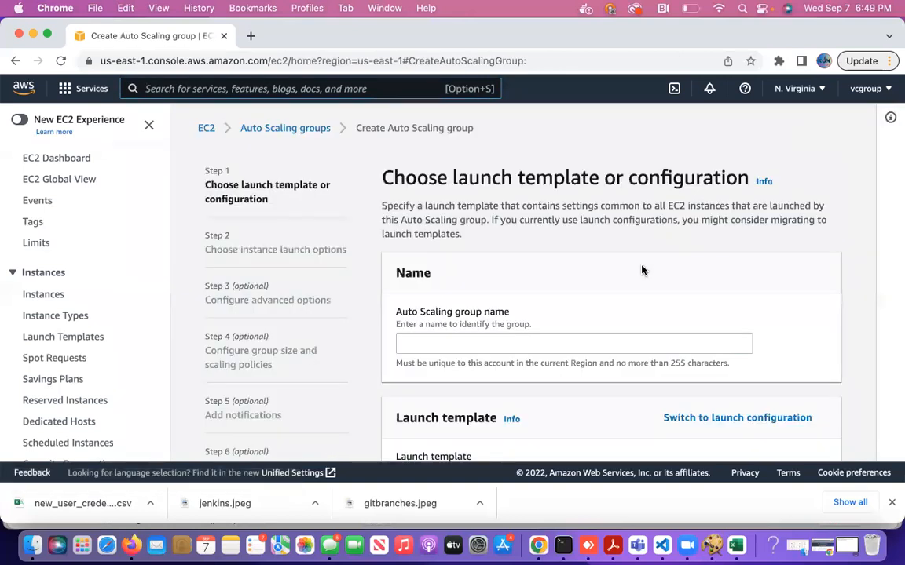
left_click(533, 342)
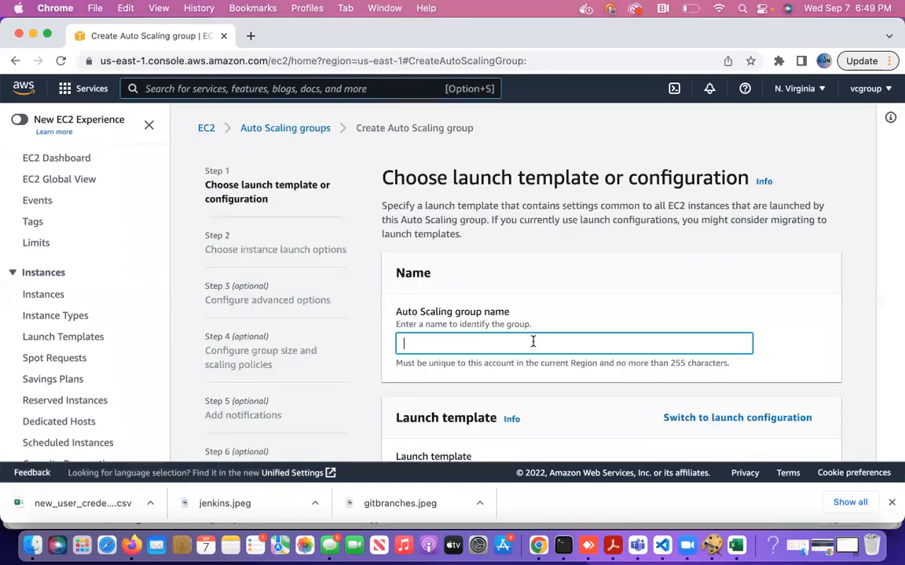
type("macysapp")
left_click(619, 399)
Use asgtemplate as the group's launch template and continue to instance launch options.
scroll(619, 404, "down", 2)
left_click(579, 409)
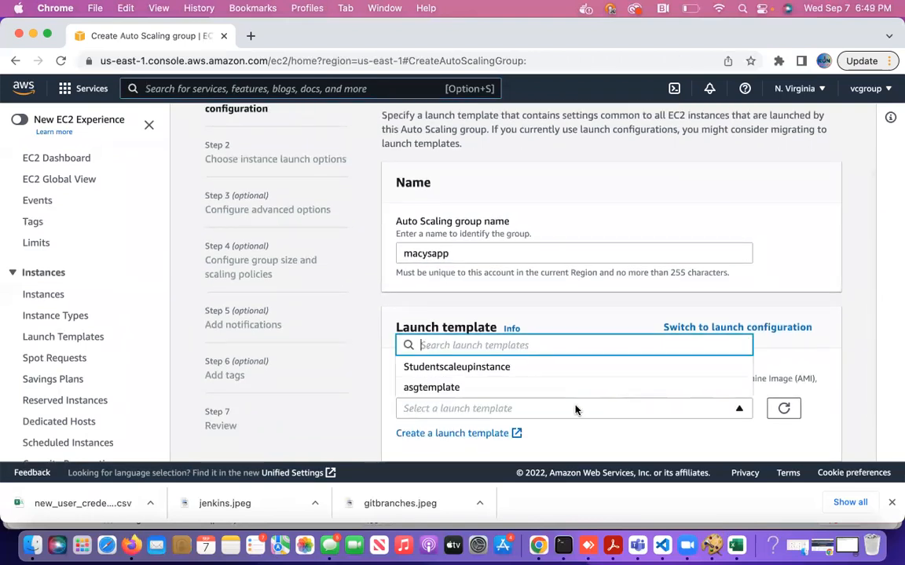
left_click(521, 390)
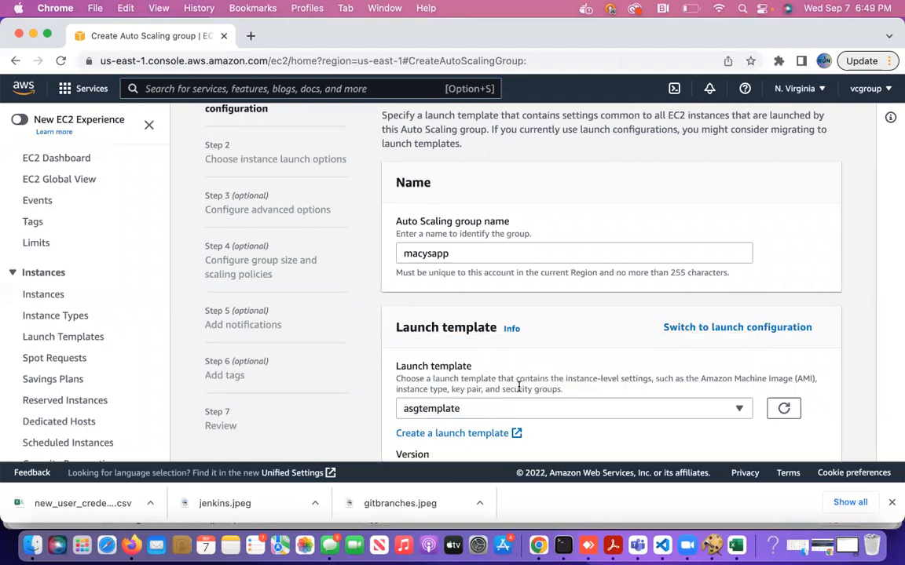
scroll(505, 312, "down", 3)
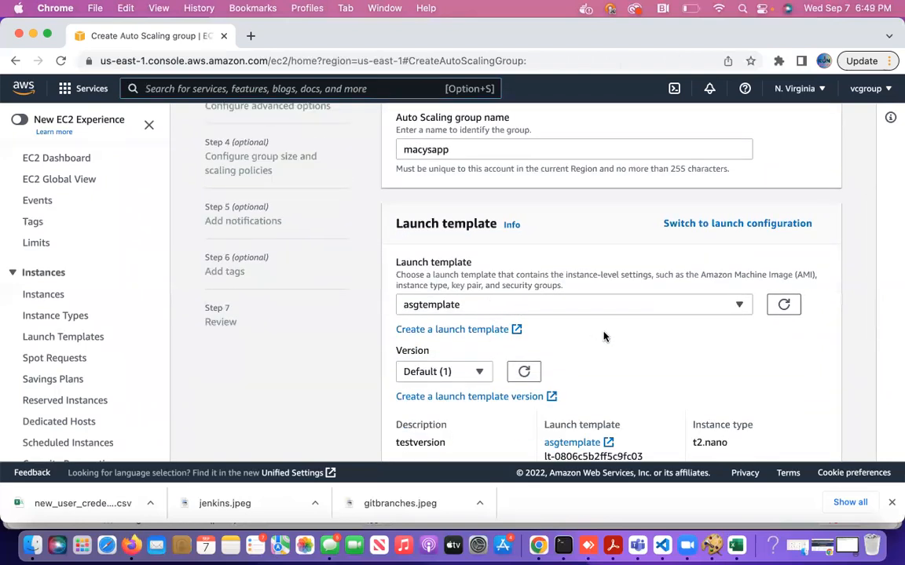
scroll(604, 335, "down", 3)
scroll(528, 408, "down", 5)
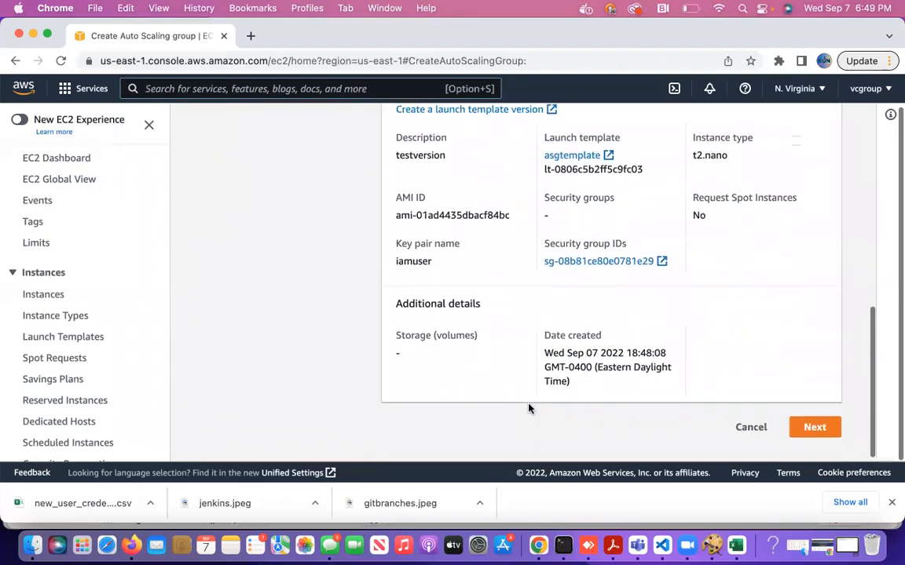
left_click(816, 426)
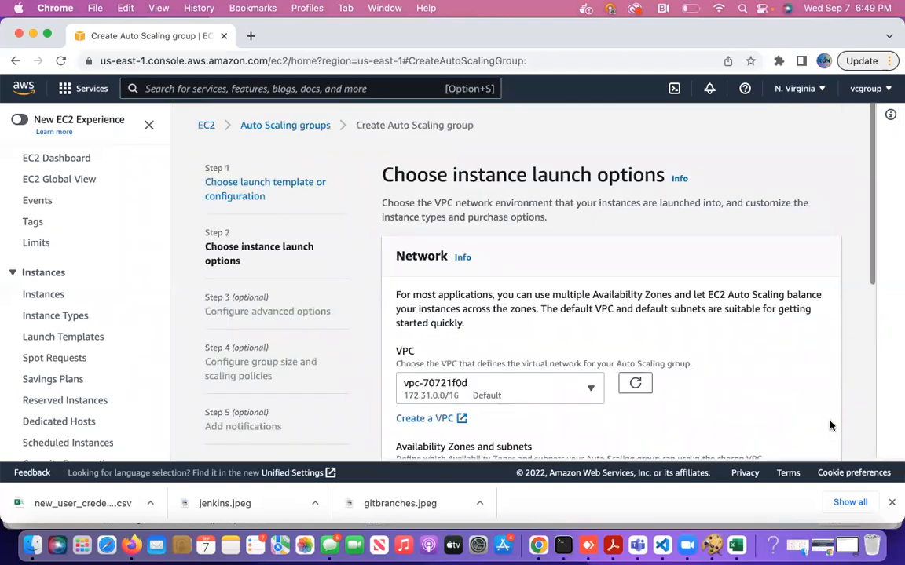
Add the default subnets us-east-1a, us-east-1b, us-east-1d and us-east-1f to the group.
scroll(759, 403, "down", 3)
scroll(758, 403, "down", 1)
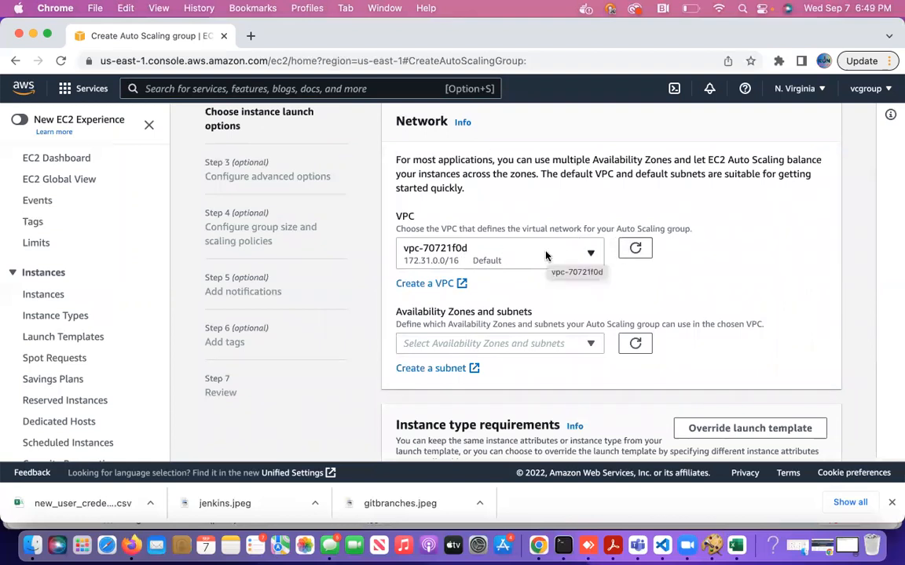
left_click(526, 344)
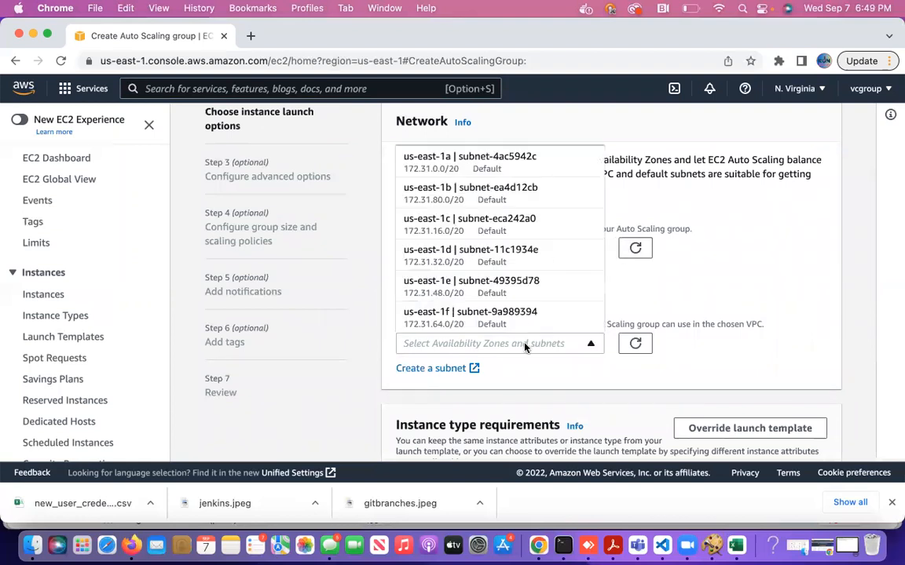
left_click(495, 160)
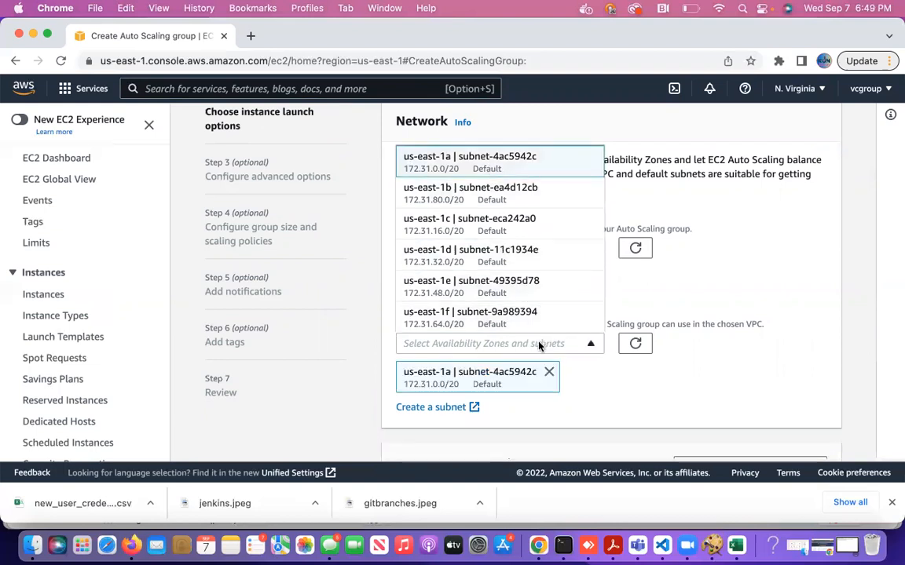
left_click(510, 196)
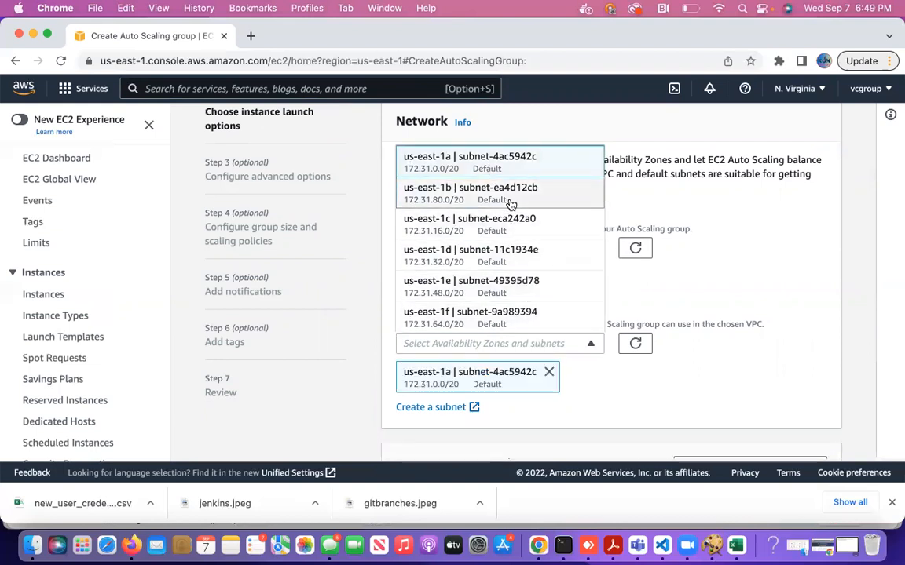
left_click(519, 260)
left_click(529, 321)
left_click(610, 256)
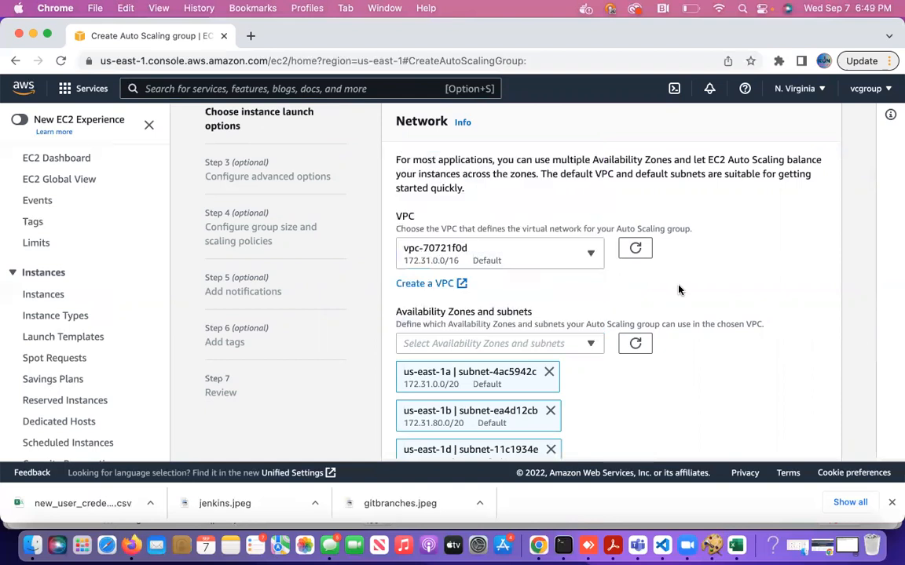
scroll(412, 409, "down", 3)
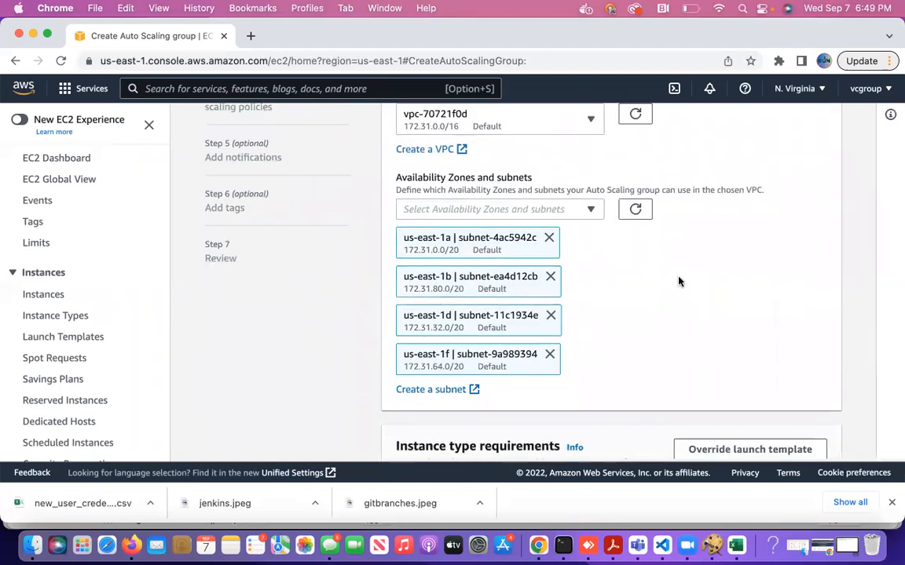
scroll(681, 275, "down", 2)
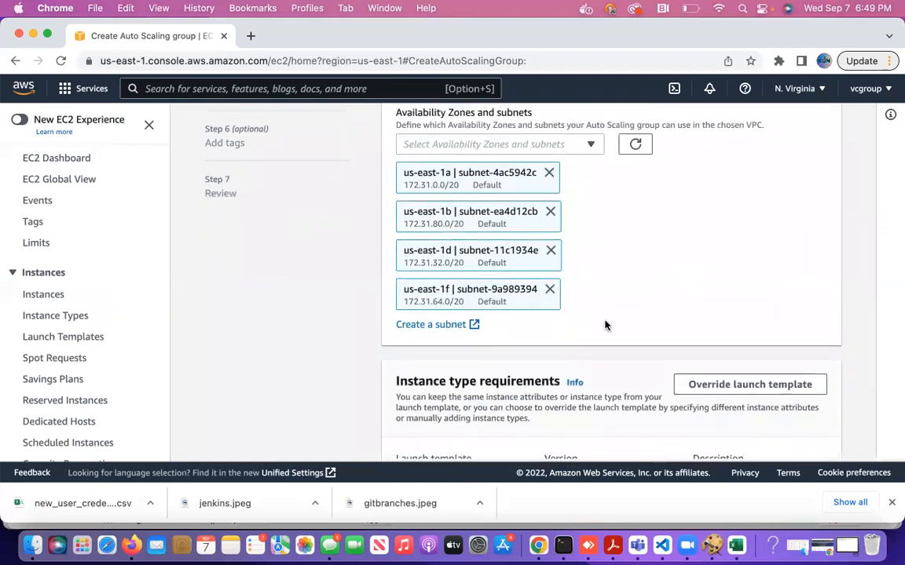
scroll(557, 299, "down", 4)
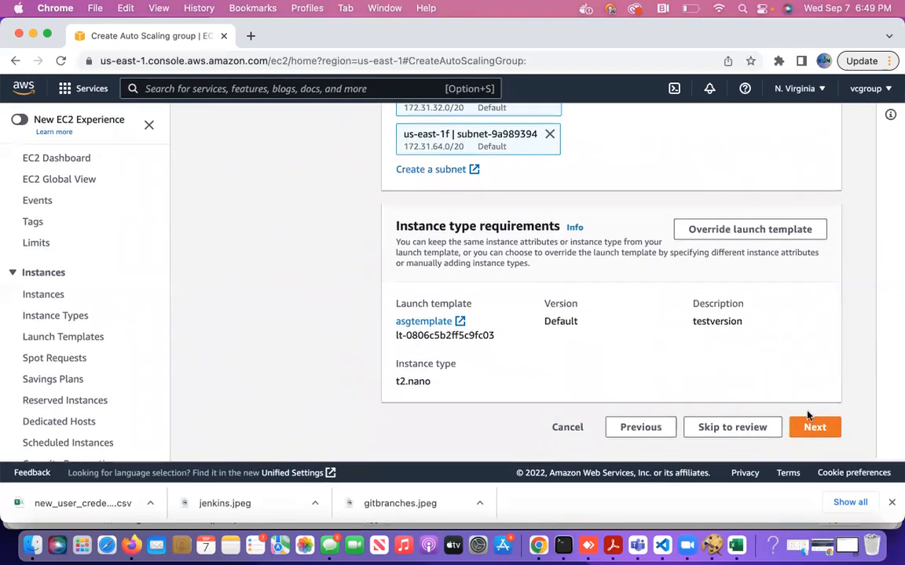
Pass the advanced options step with default settings.
left_click(816, 427)
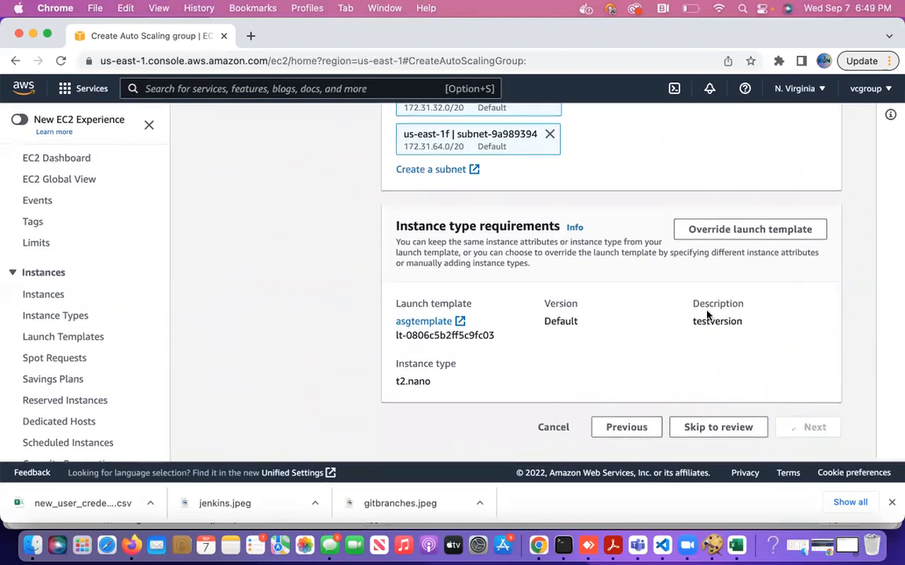
scroll(597, 330, "down", 3)
scroll(597, 330, "down", 1)
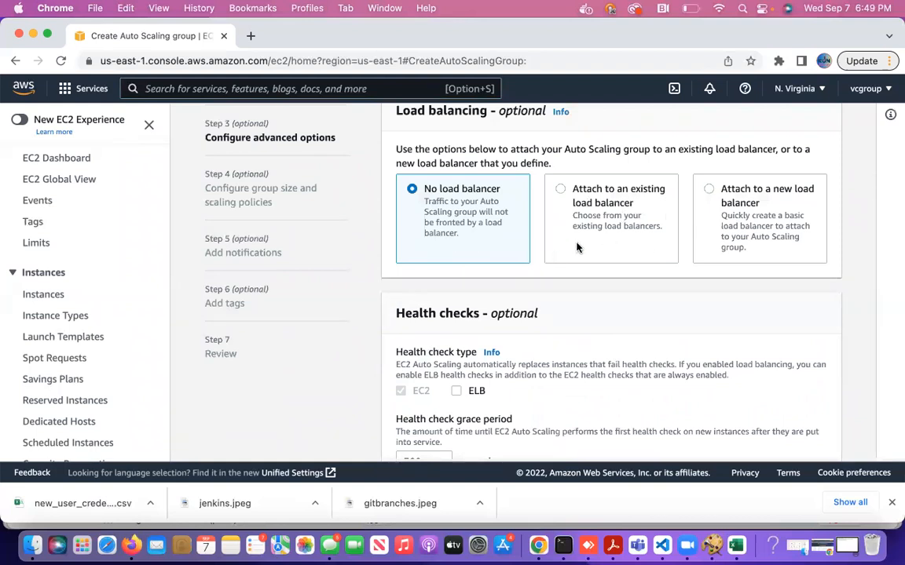
scroll(581, 283, "down", 2)
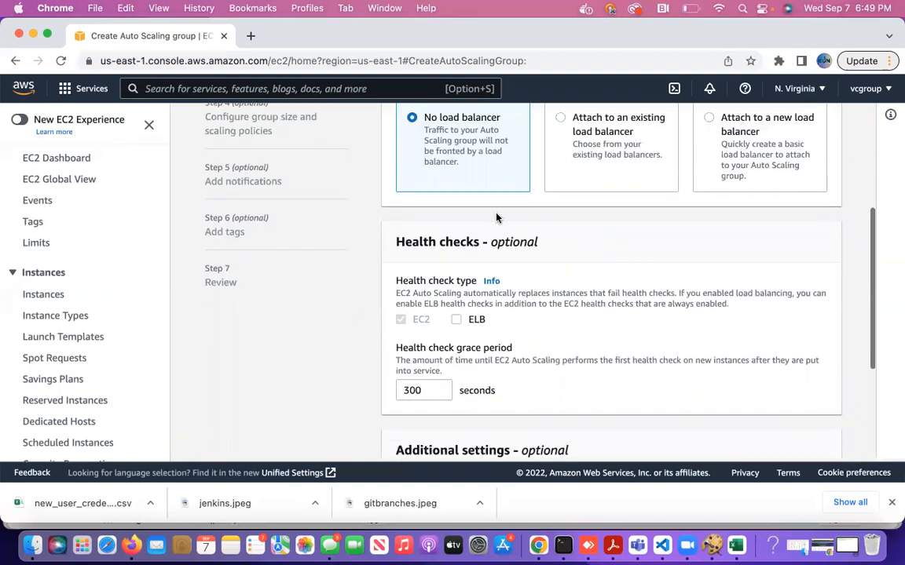
scroll(542, 263, "down", 4)
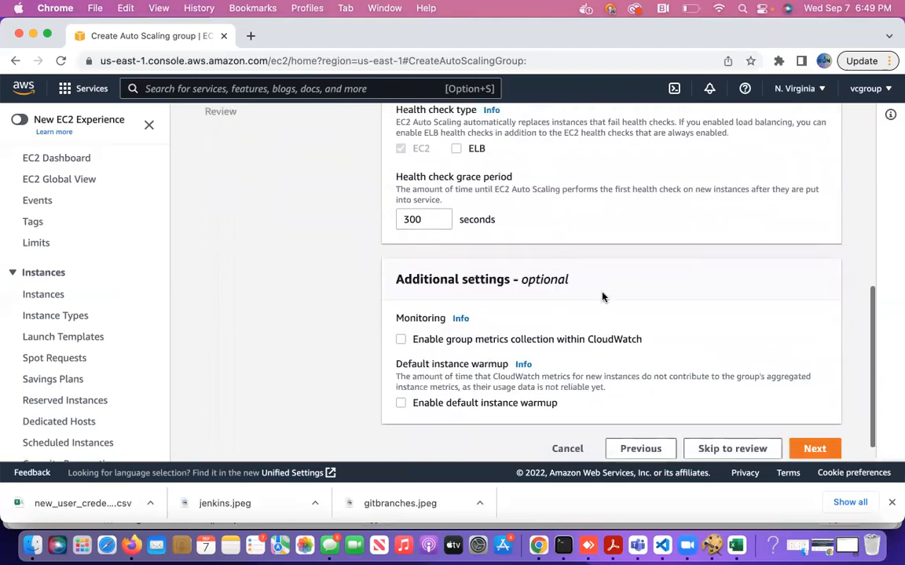
left_click(814, 430)
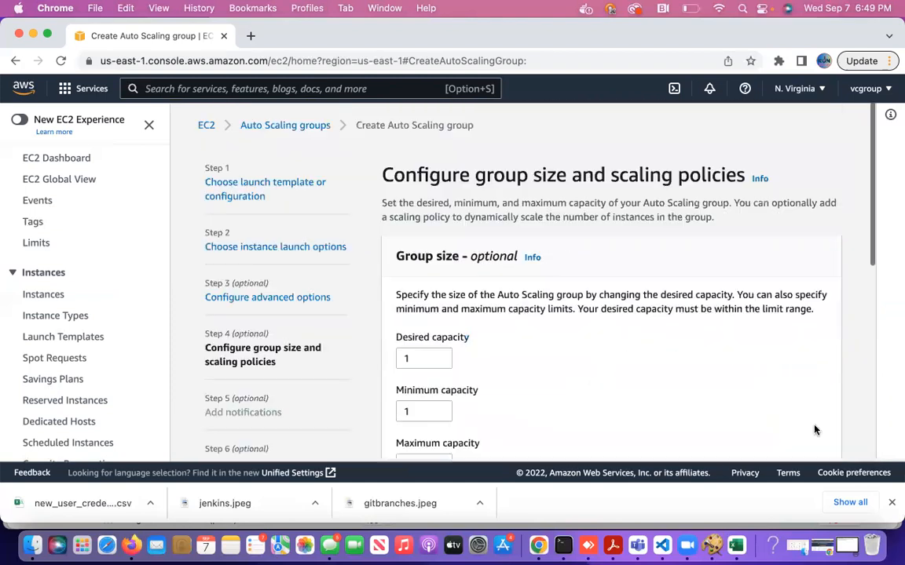
Set desired capacity 2 and maximum capacity 5, leaving scaling policy as None.
scroll(553, 396, "down", 2)
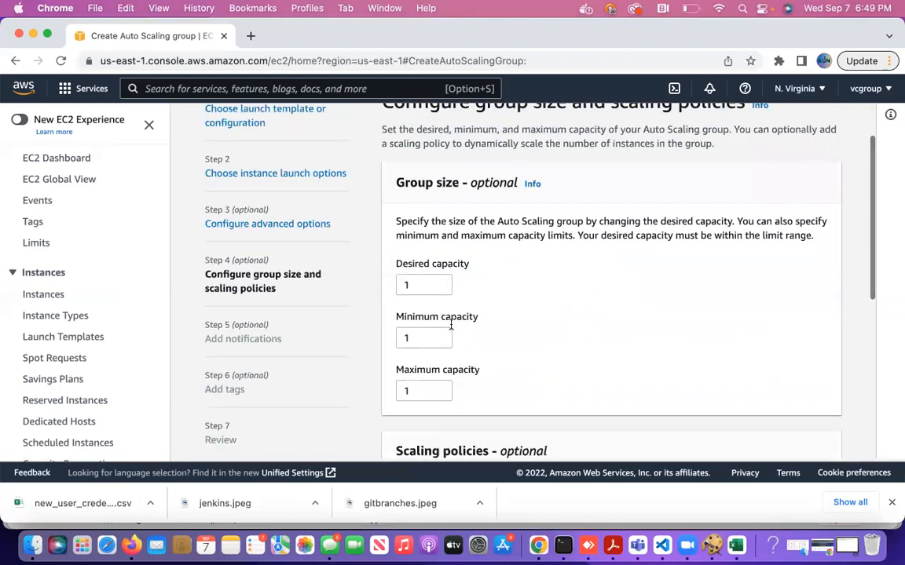
left_click(411, 285)
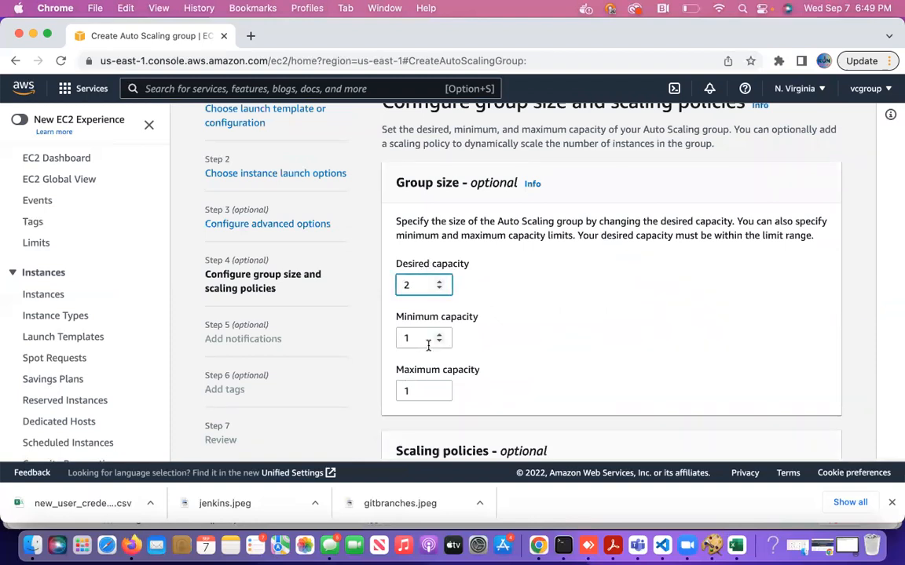
left_click(414, 390)
key("BackSpace")
type("0")
left_click(593, 361)
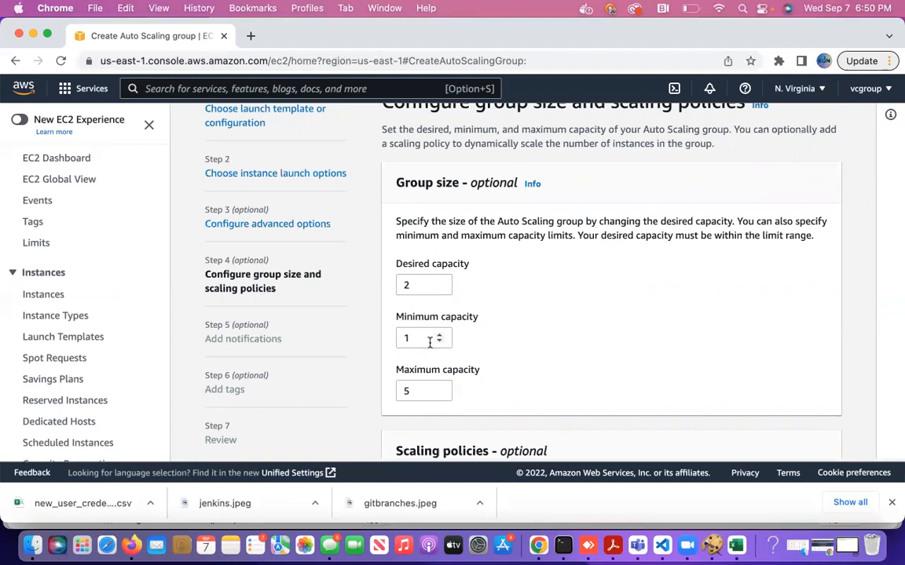
scroll(585, 361, "down", 8)
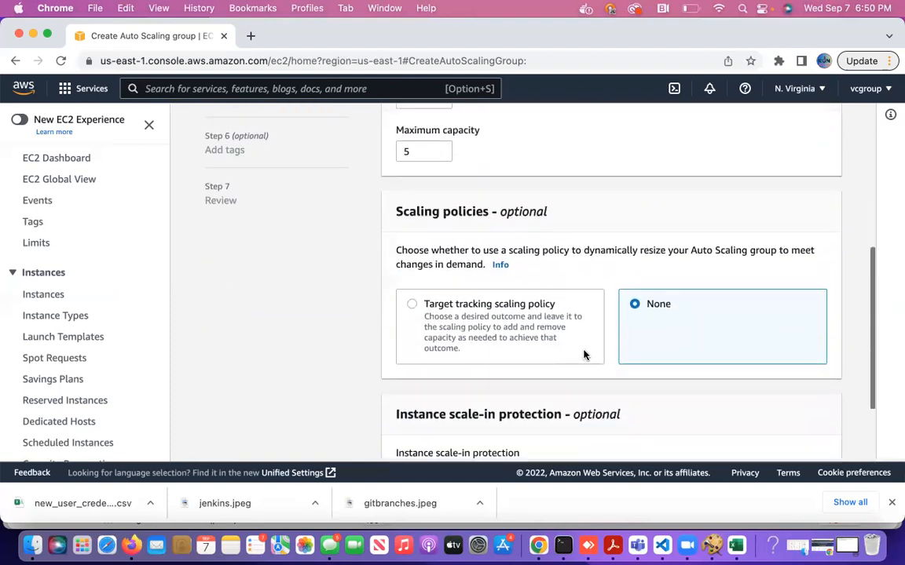
scroll(586, 371, "down", 1)
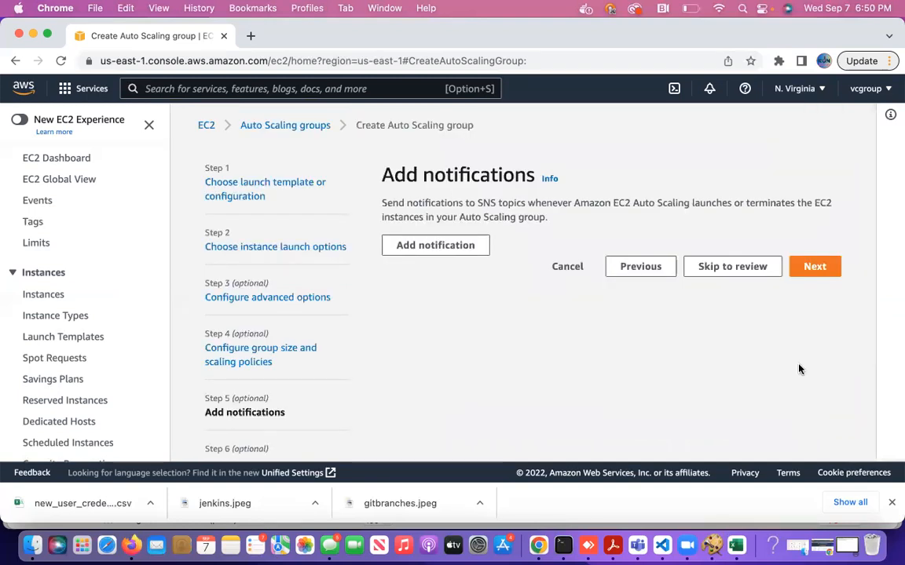
Add a Notification 1 entry and check the SNS Topic list, which has no topics.
left_click(808, 267)
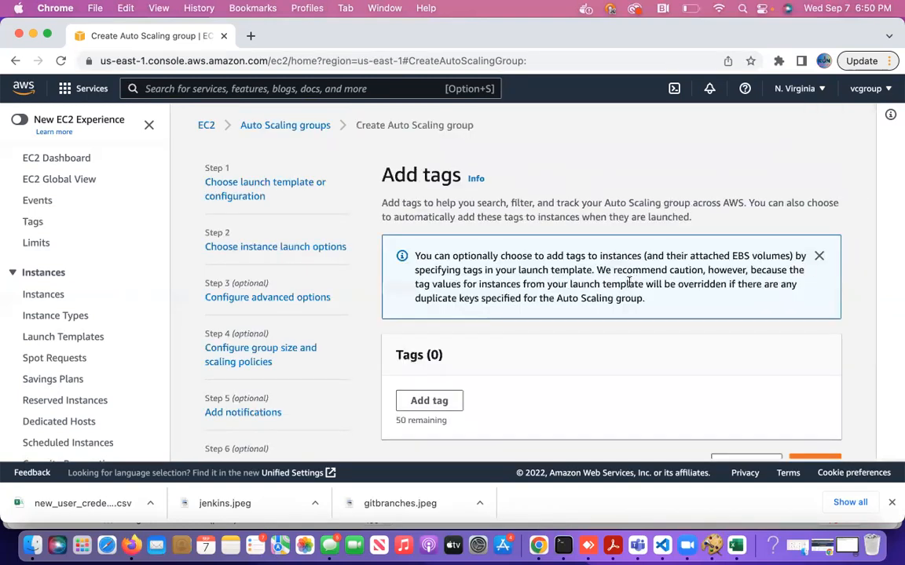
scroll(691, 377, "down", 3)
left_click(743, 368)
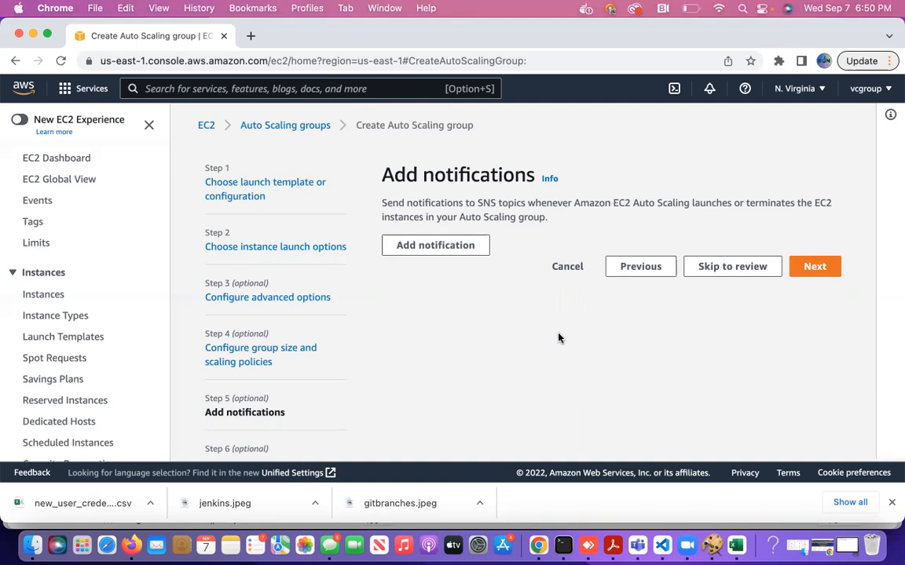
left_click(438, 245)
scroll(552, 289, "down", 2)
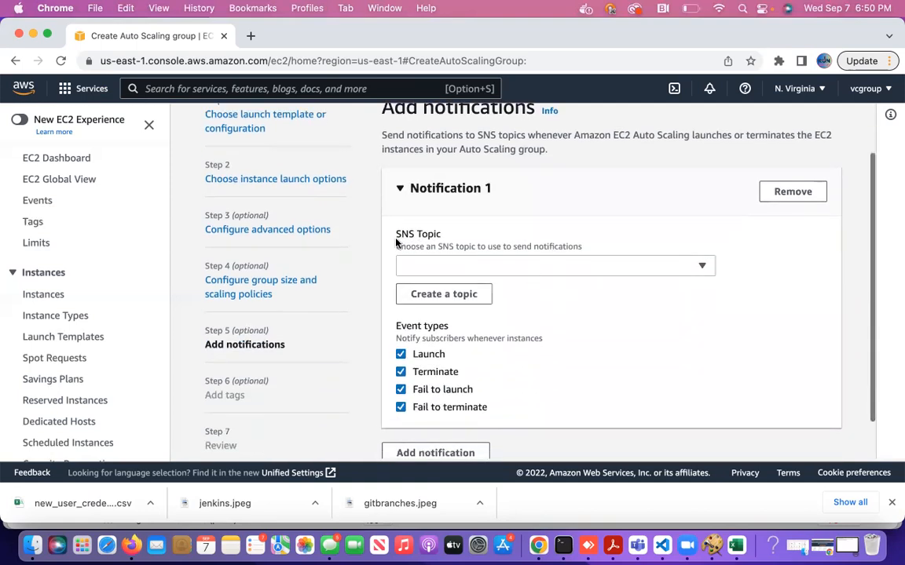
left_click(542, 267)
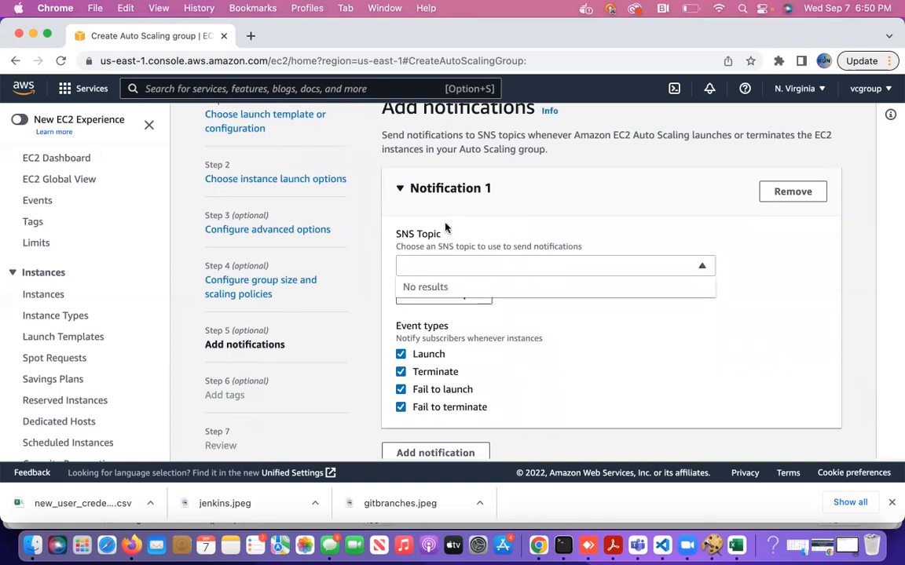
Duplicate the wizard tab and open the Simple Notification Service Topics page in it.
right_click(147, 45)
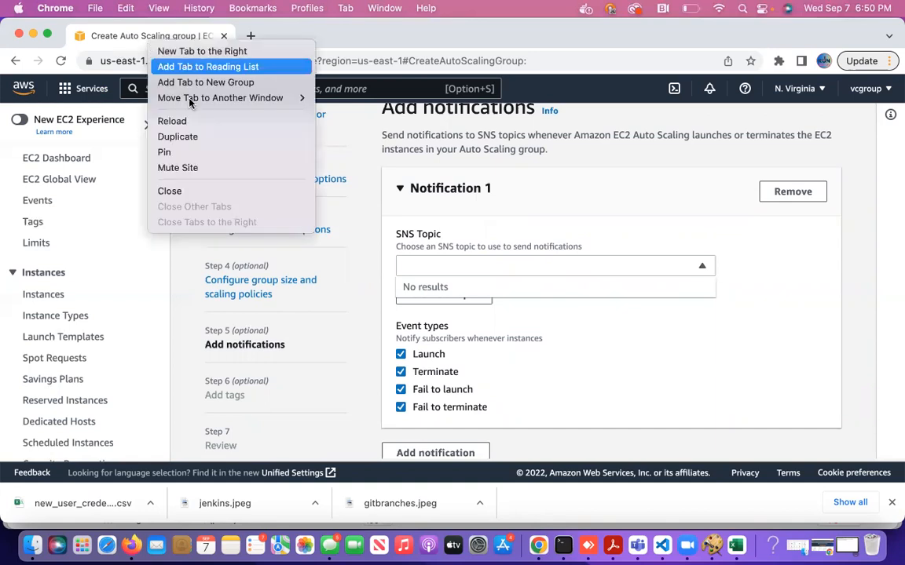
left_click(199, 139)
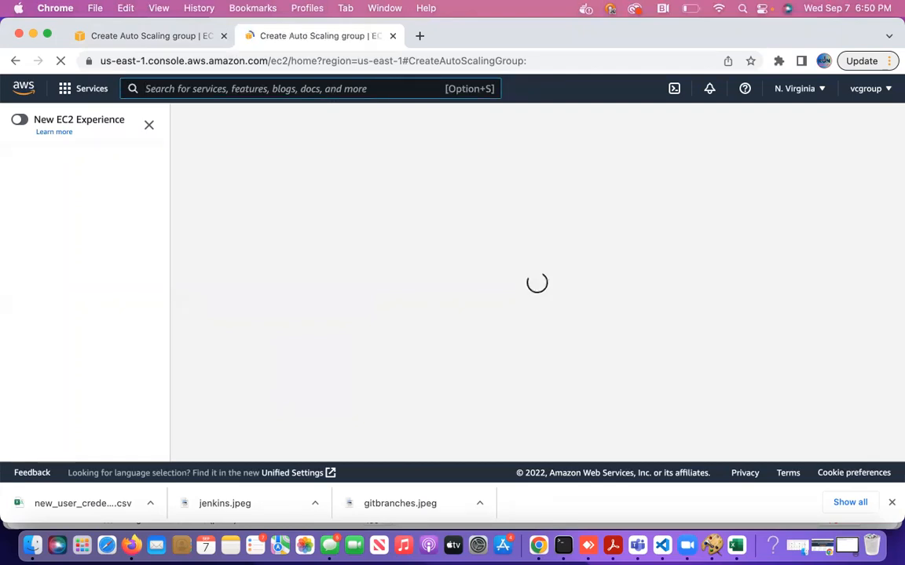
key("alt+s")
type("sns")
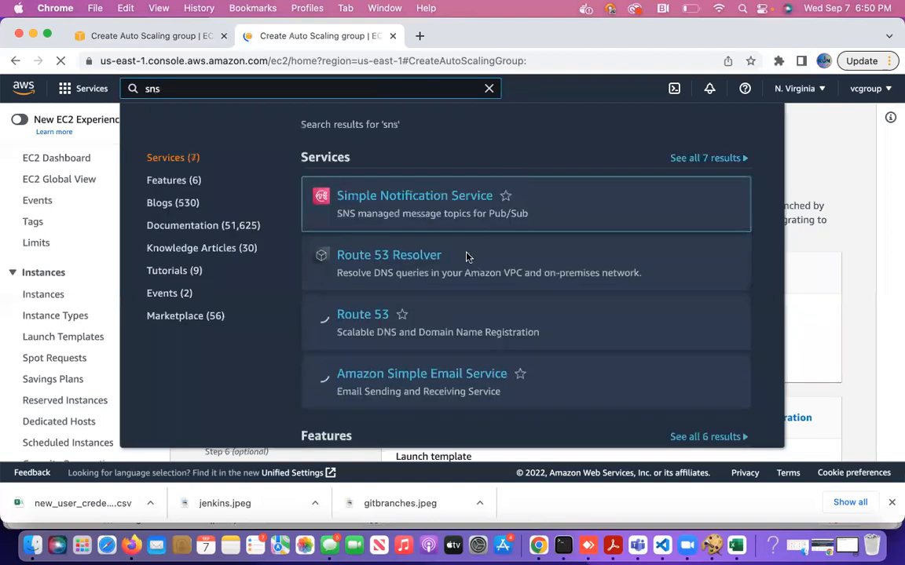
left_click(432, 199)
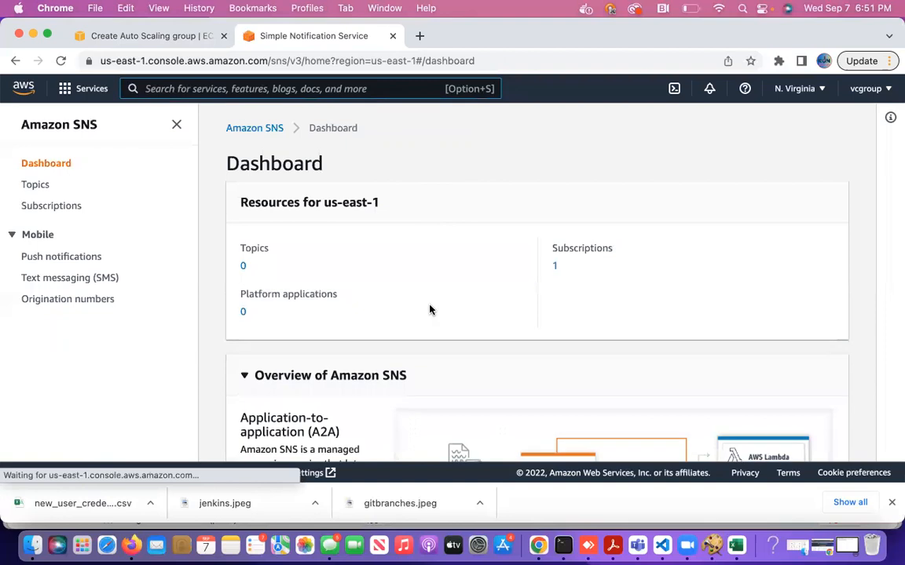
scroll(429, 310, "down", 2)
scroll(471, 298, "up", 2)
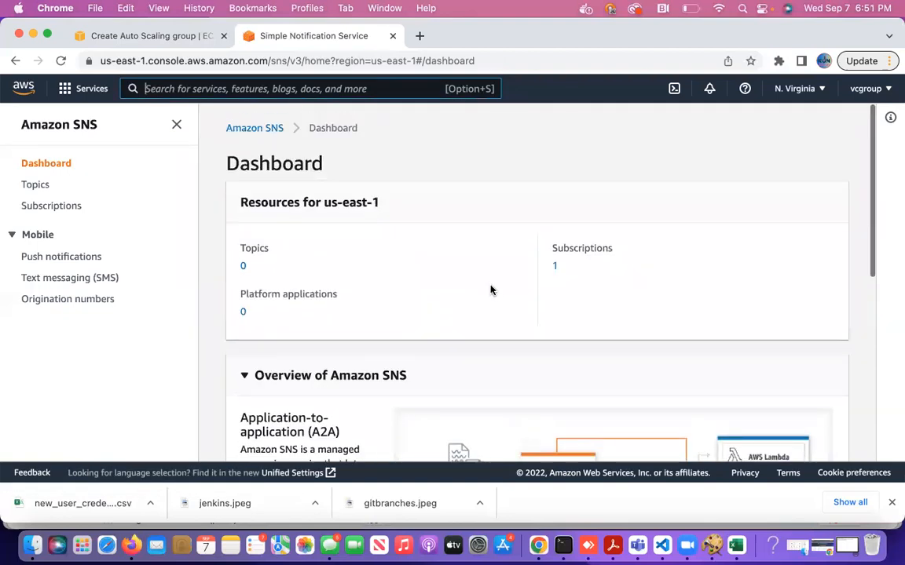
scroll(495, 293, "down", 10)
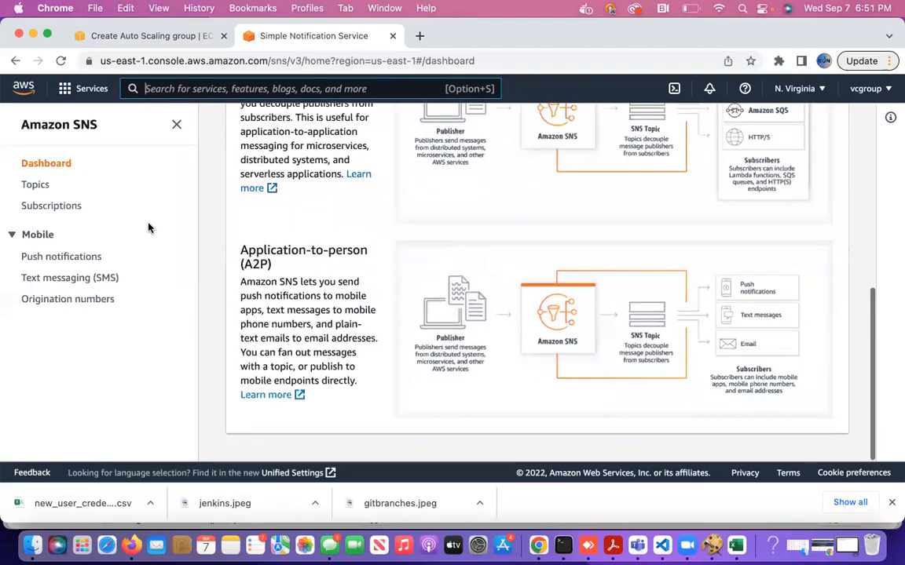
left_click(41, 186)
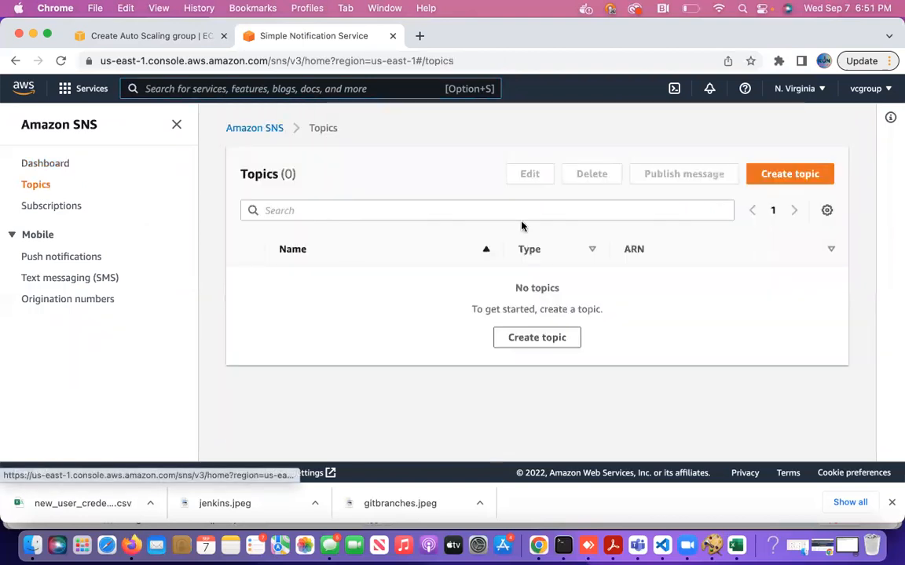
Create a Standard type SNS topic with the name simpletopic.
left_click(774, 177)
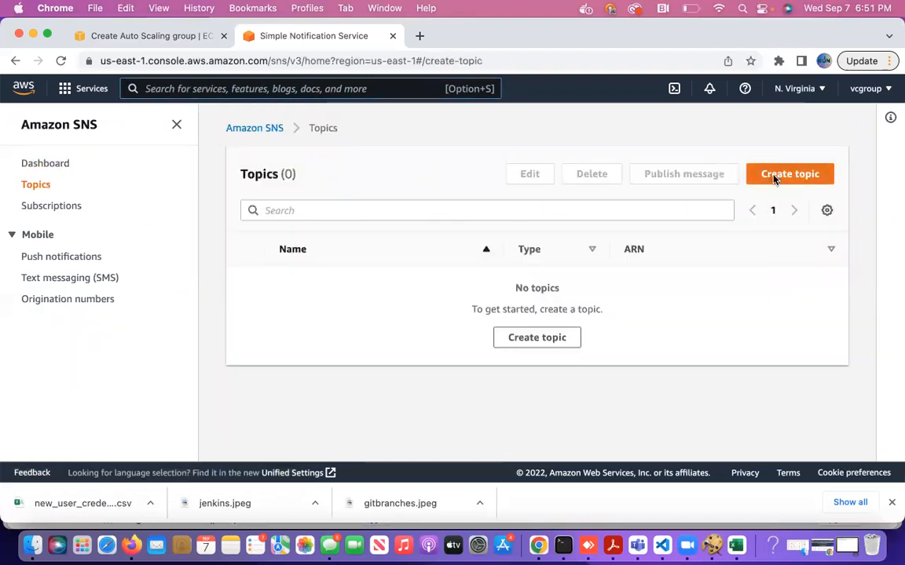
scroll(456, 365, "down", 2)
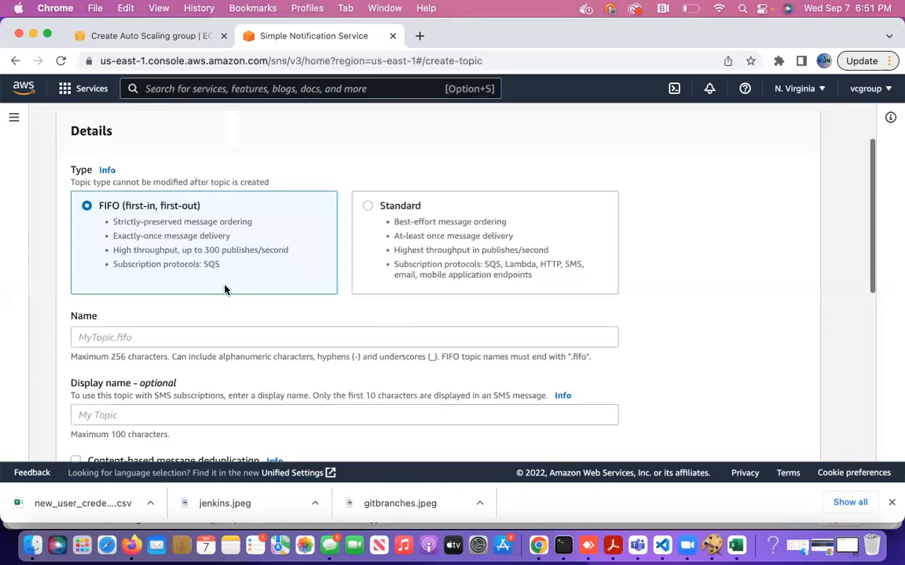
left_click(369, 208)
scroll(390, 271, "down", 2)
left_click(378, 268)
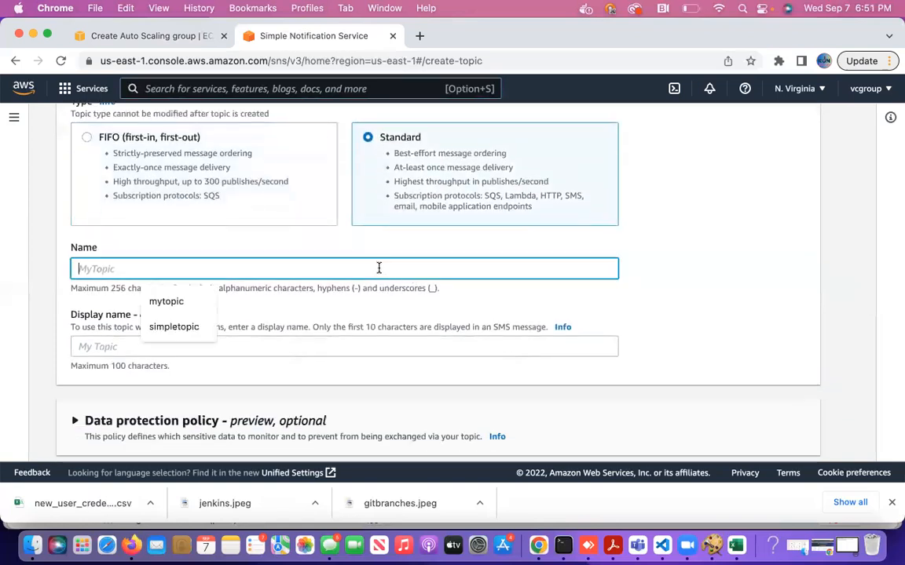
left_click(188, 325)
scroll(305, 335, "down", 10)
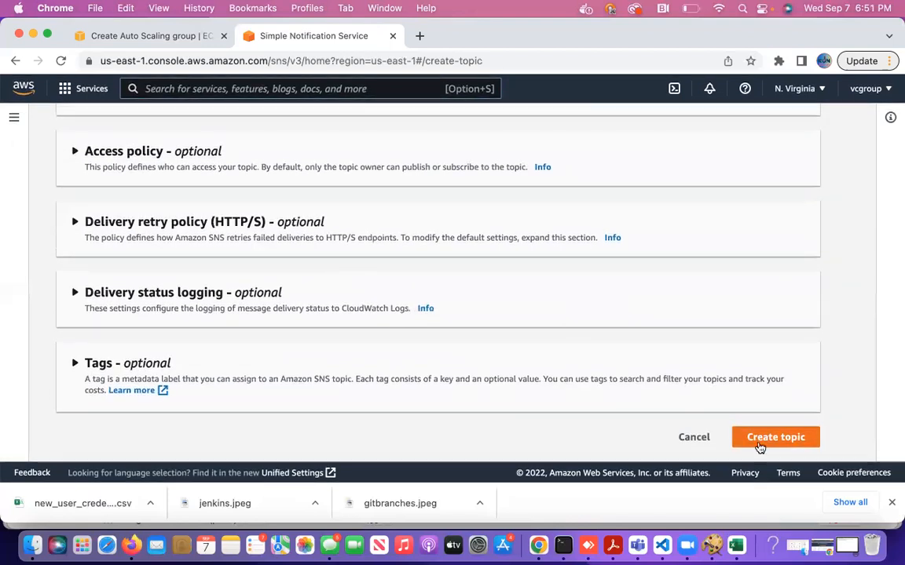
left_click(759, 441)
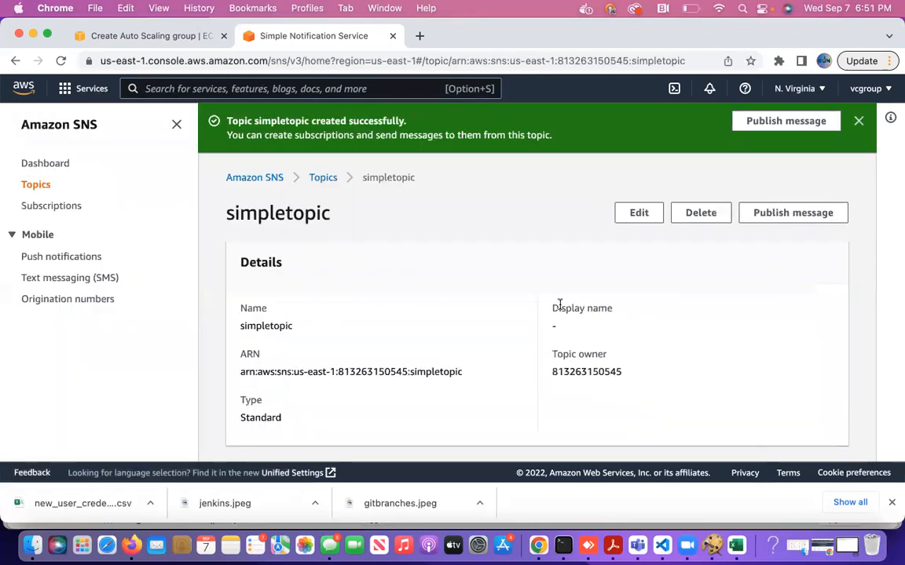
Go back to the Topics list and open simpletopic, scrolling down to its empty Subscriptions panel.
left_click(323, 178)
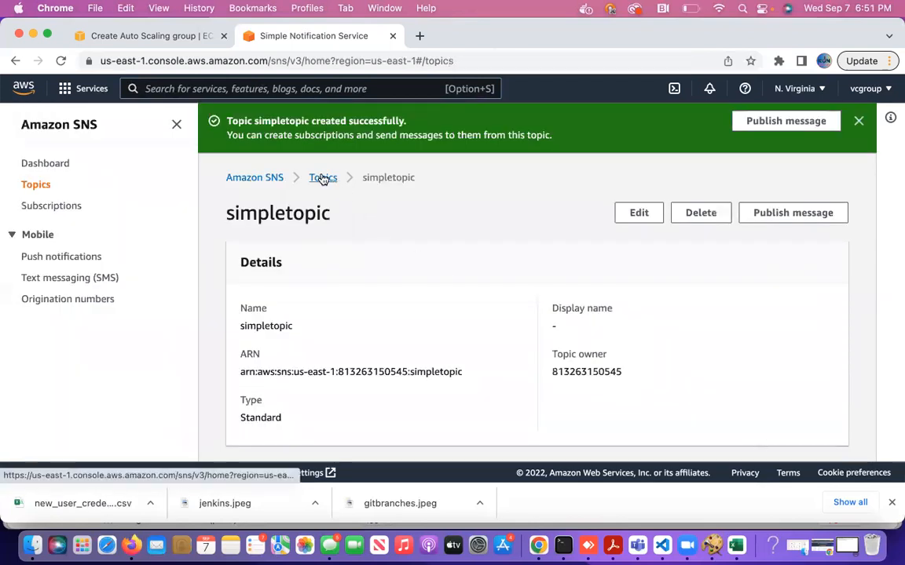
left_click(307, 286)
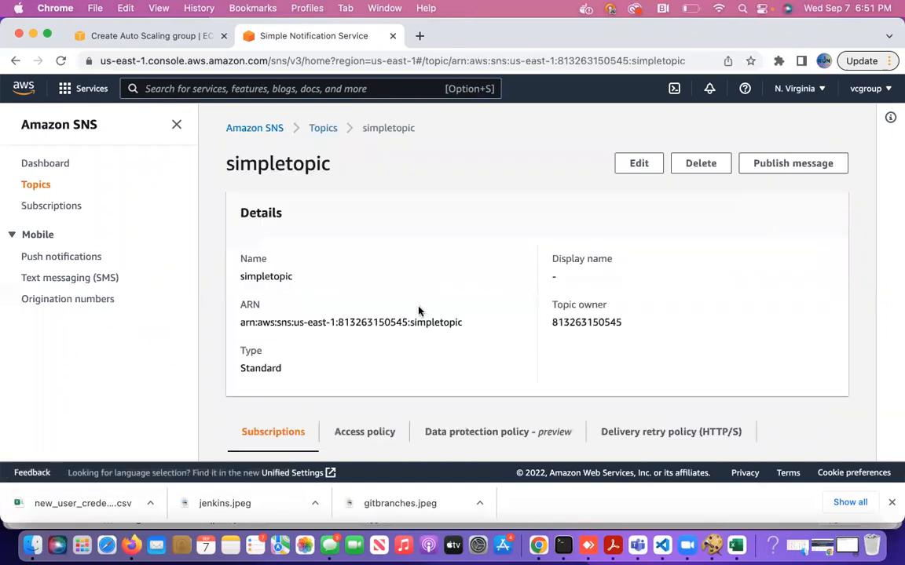
scroll(442, 363, "down", 3)
scroll(444, 363, "down", 5)
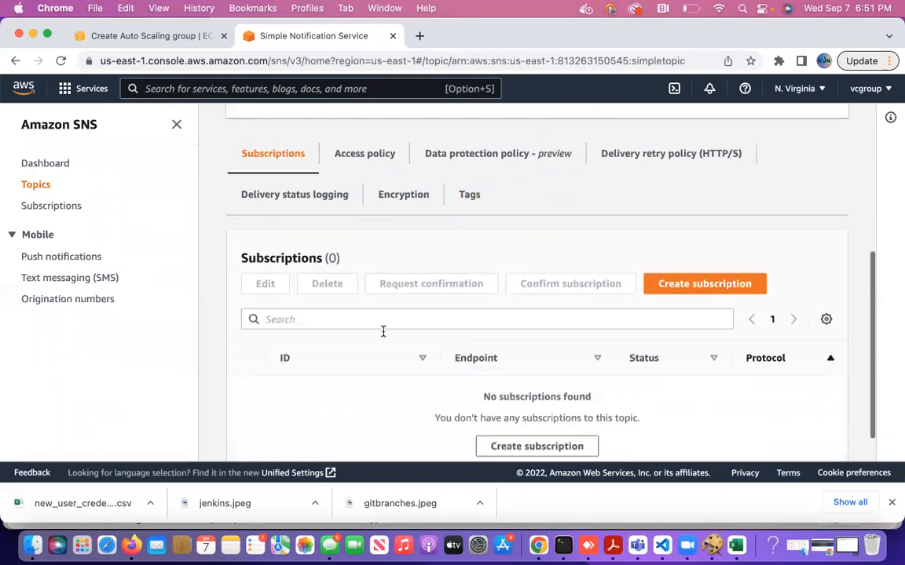
Start a new subscription to simpletopic and set its protocol to Email.
left_click(693, 287)
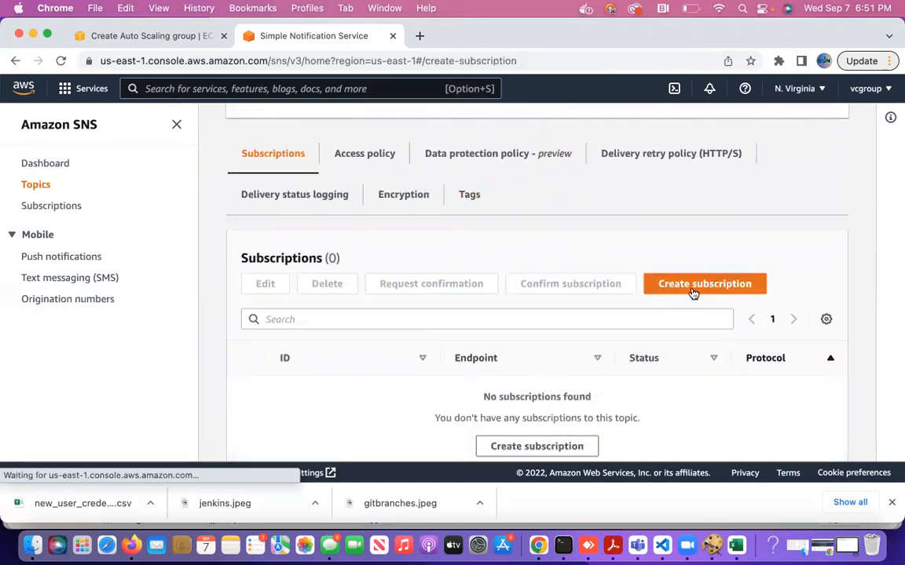
scroll(400, 318, "down", 2)
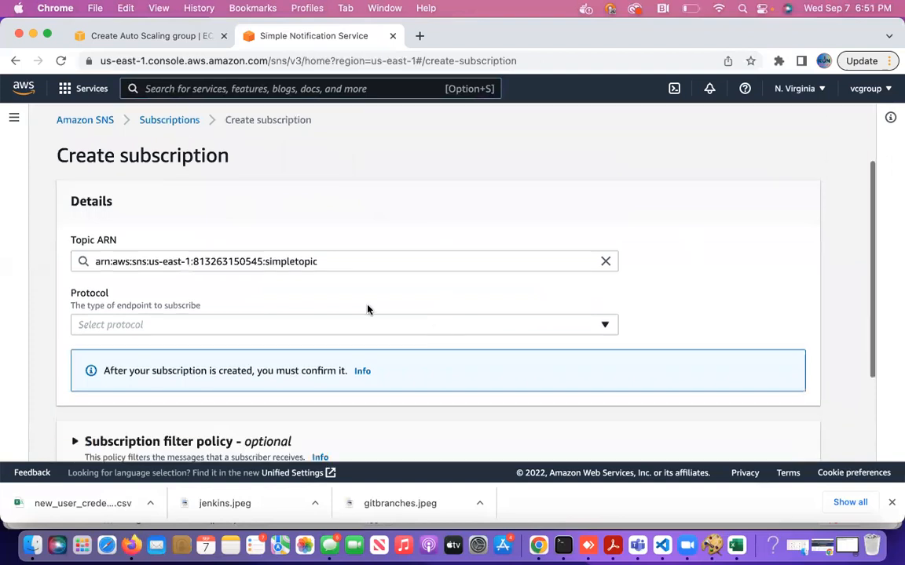
left_click(304, 323)
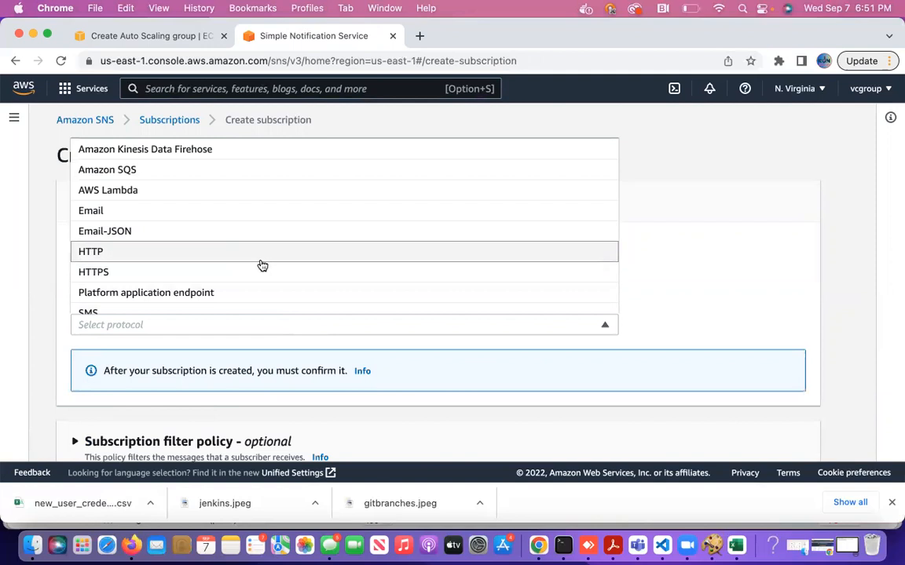
scroll(262, 265, "down", 1)
scroll(263, 265, "up", 1)
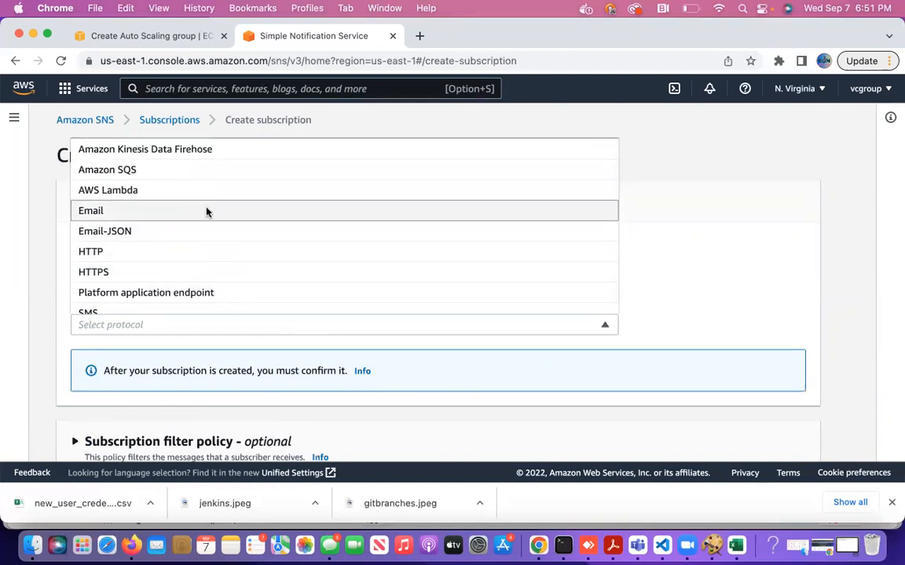
left_click(205, 210)
scroll(369, 271, "down", 2)
scroll(374, 276, "down", 1)
Enter the subscriber's e-mail address in the Endpoint field, then erase it again.
left_click(288, 274)
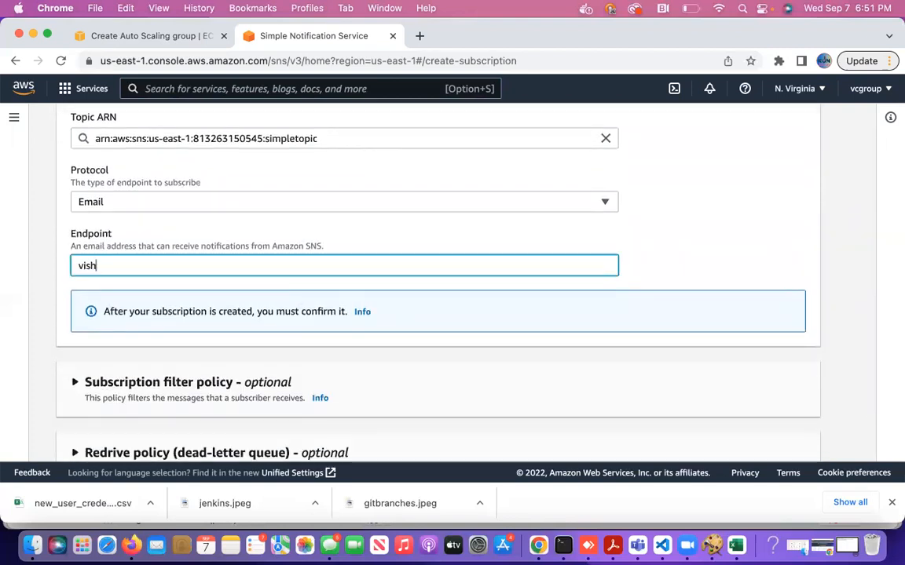
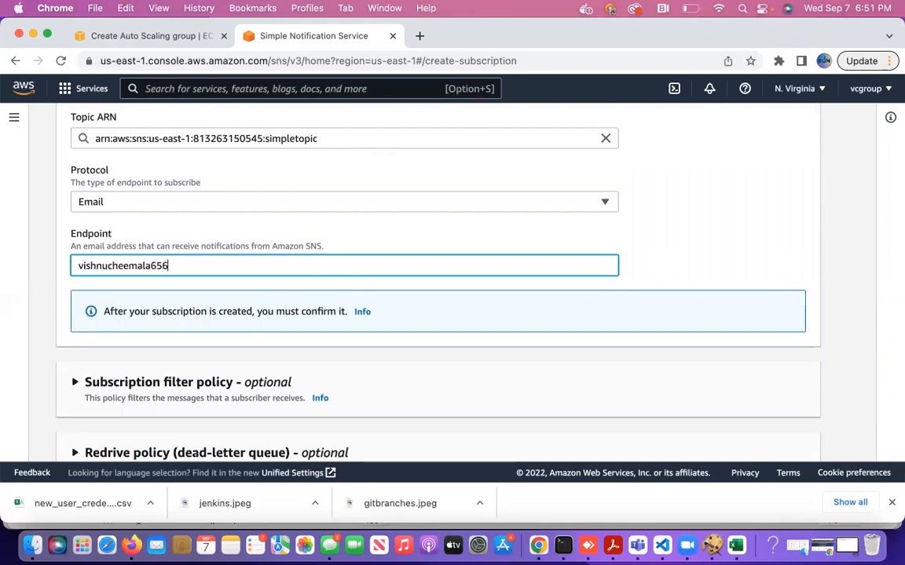
key("XF86AudioRaiseVolume")
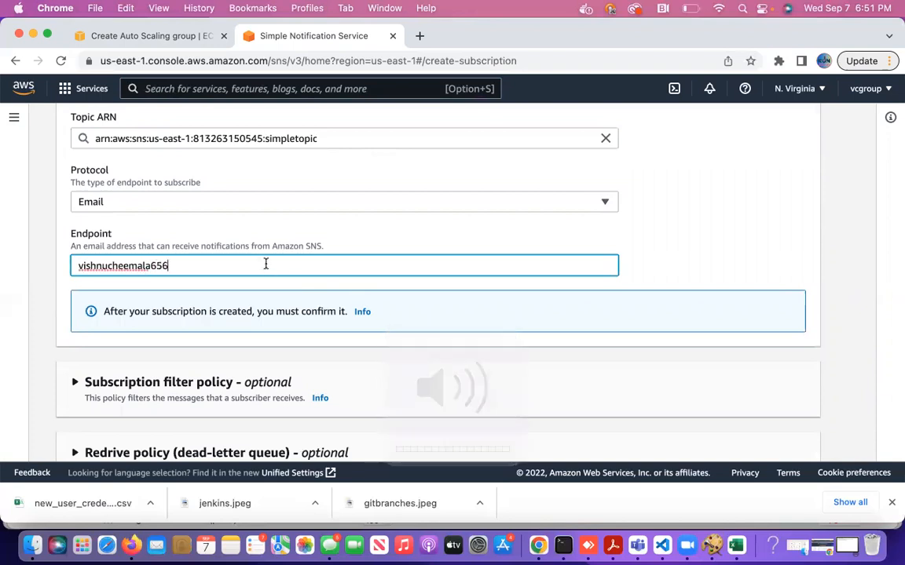
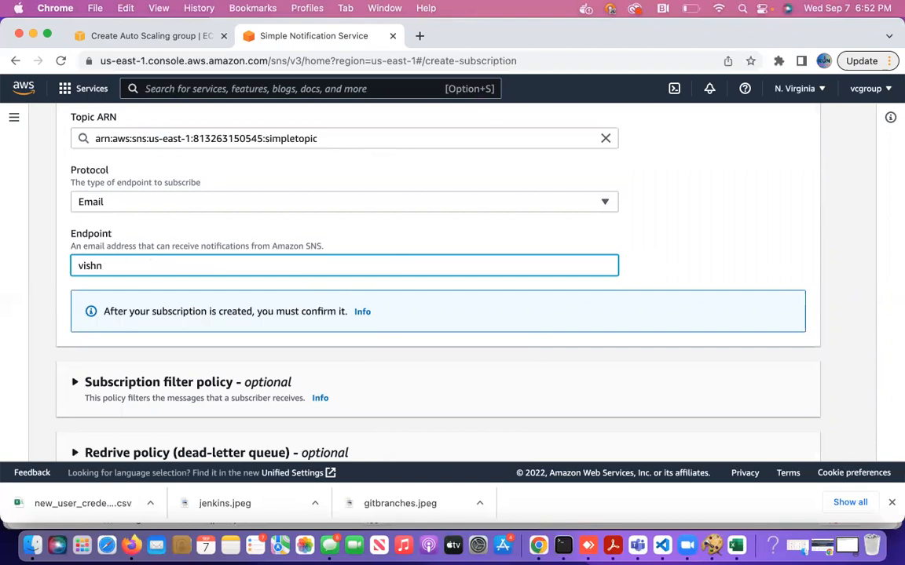
type("m")
key("BackSpace")
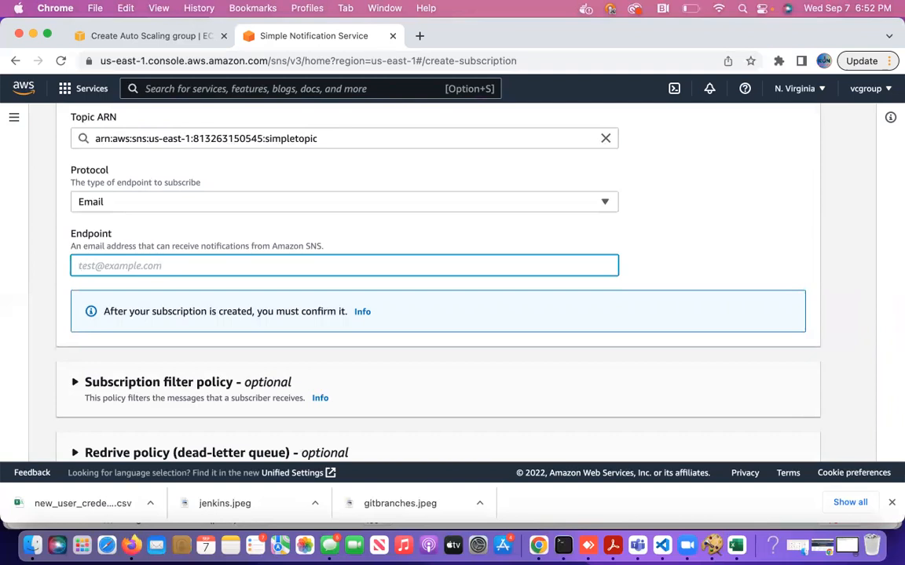
In the Auto Scaling wizard, dismiss the empty SNS topic list and remove Notification 1.
left_click(118, 36)
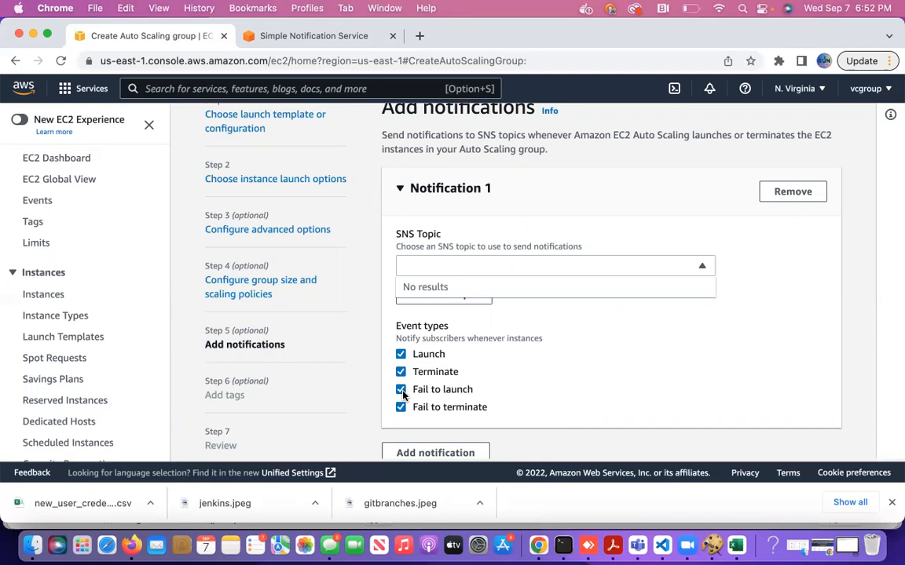
left_click(563, 402)
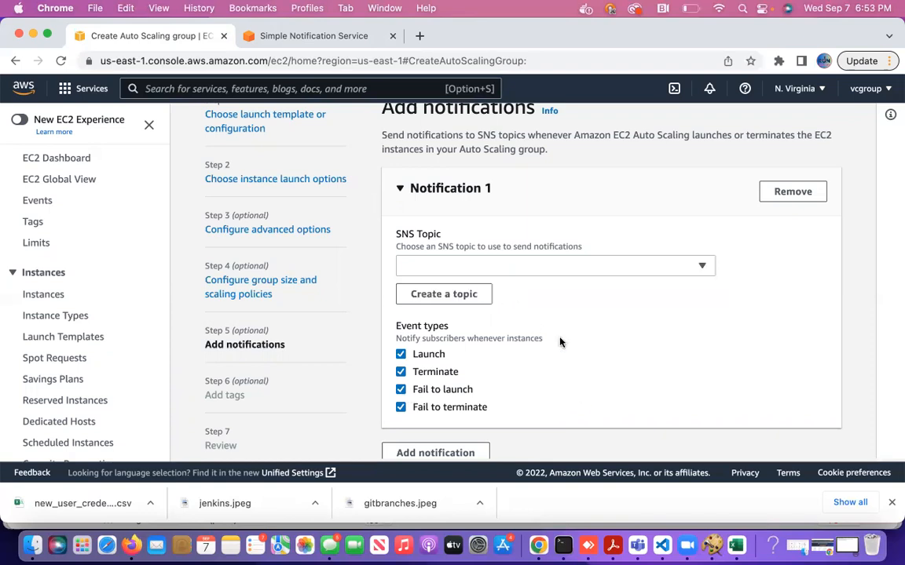
scroll(560, 342, "down", 2)
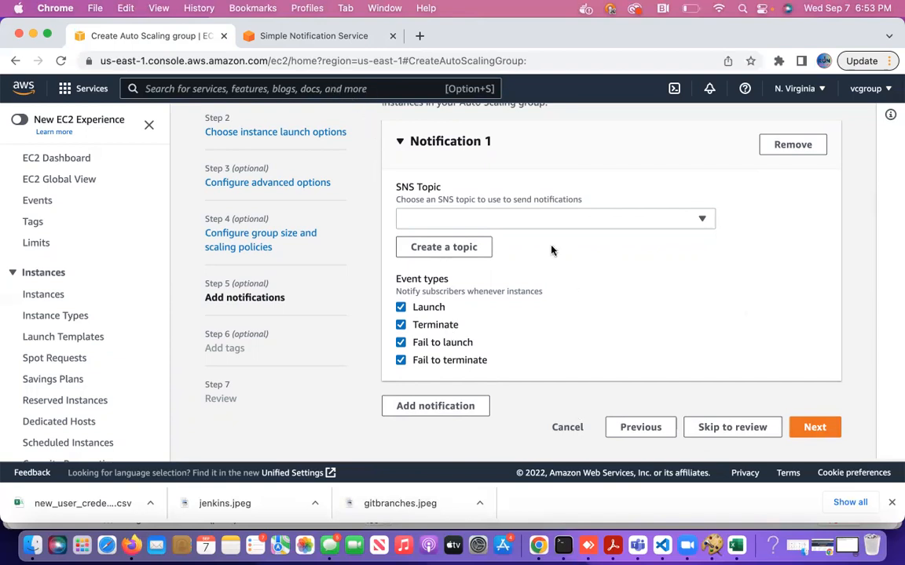
left_click(815, 427)
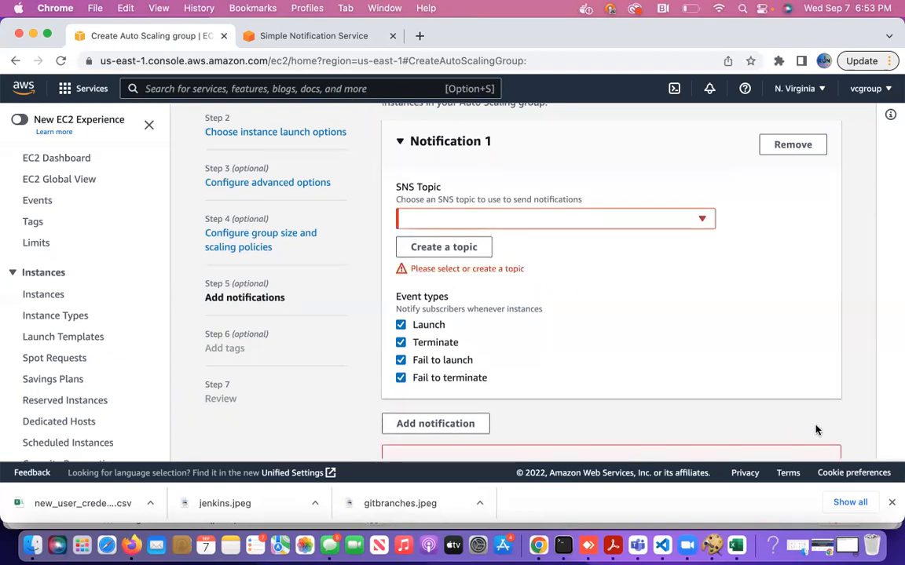
scroll(583, 305, "down", 1)
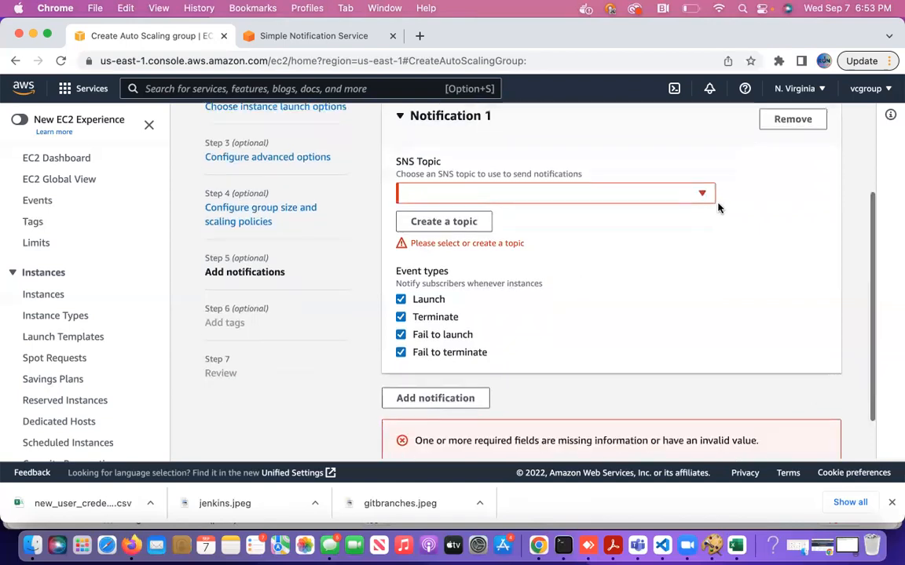
left_click(789, 120)
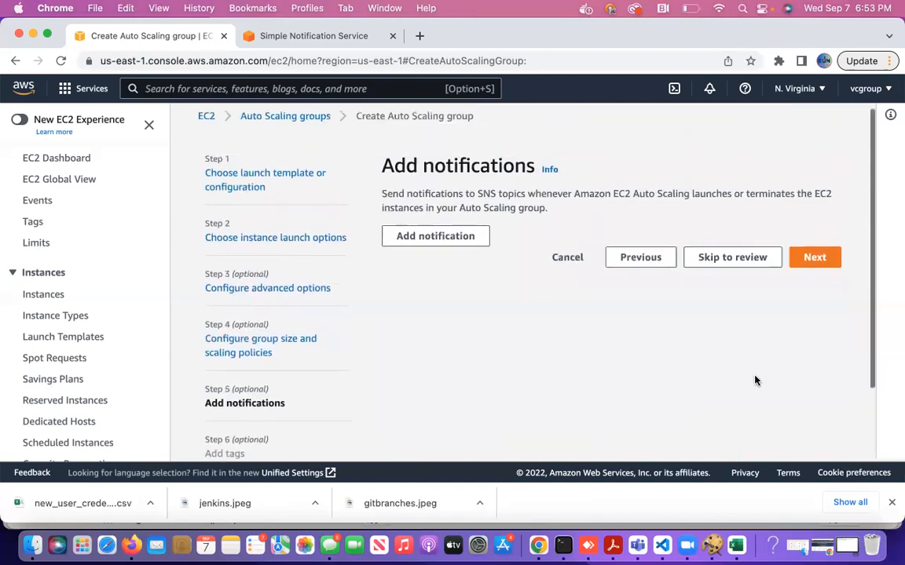
Skip the notifications and tags steps, then create macysapp from the Review page.
left_click(817, 258)
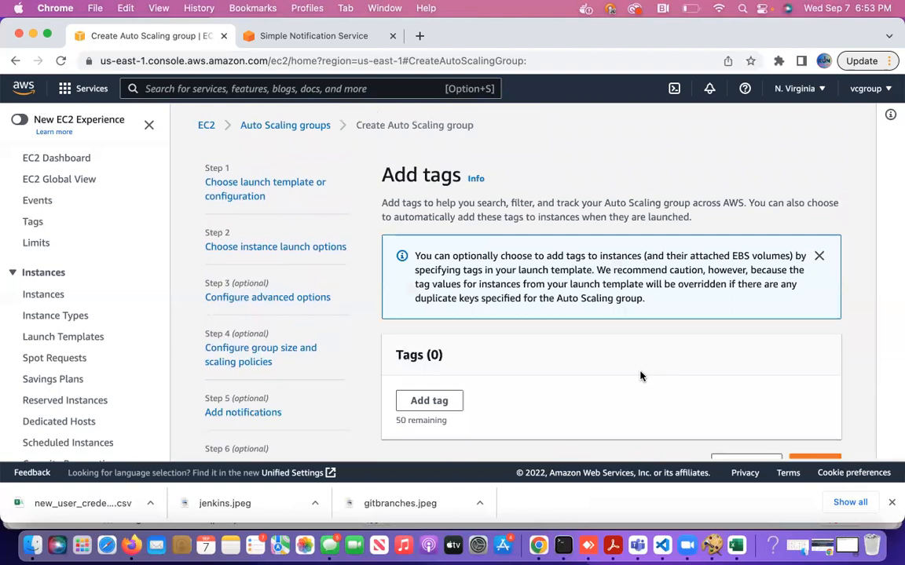
scroll(605, 330, "down", 2)
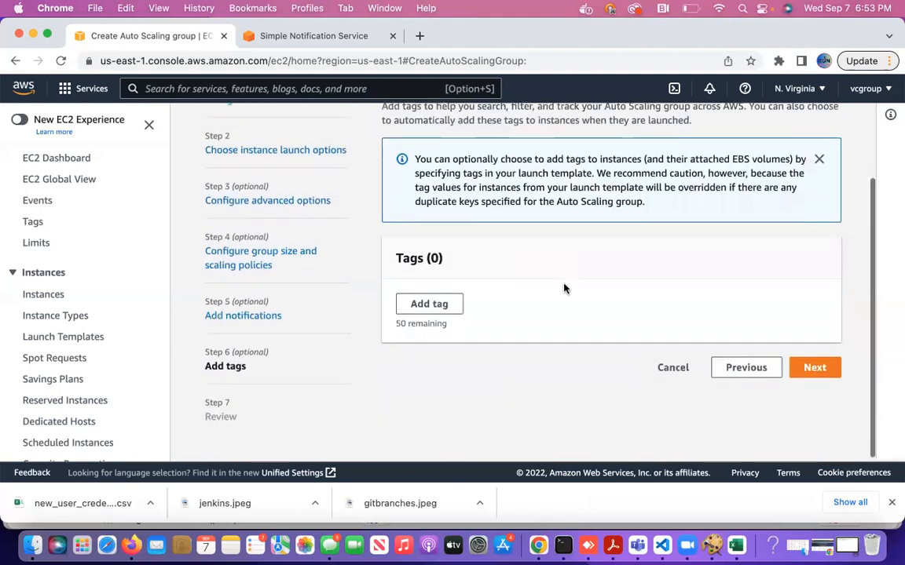
left_click(818, 371)
scroll(668, 347, "down", 4)
scroll(669, 346, "down", 20)
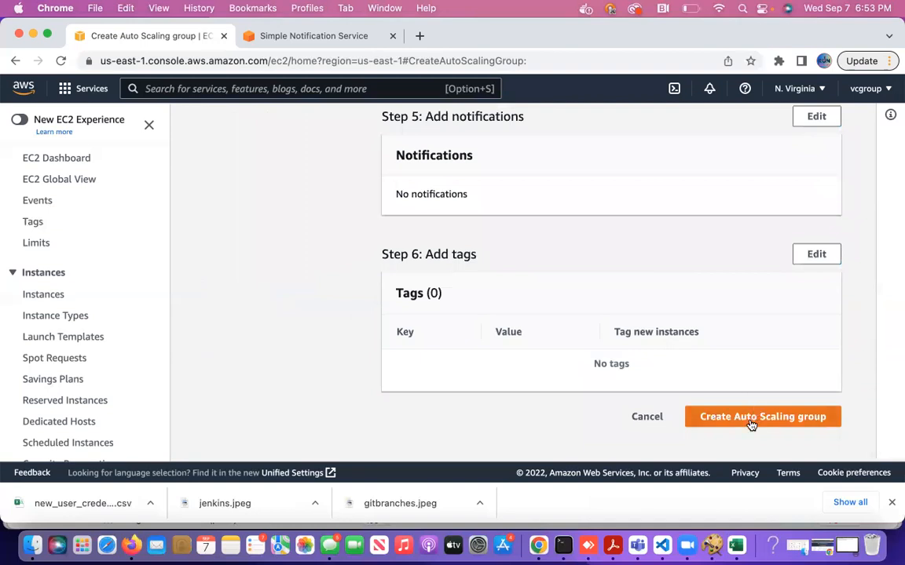
left_click(749, 422)
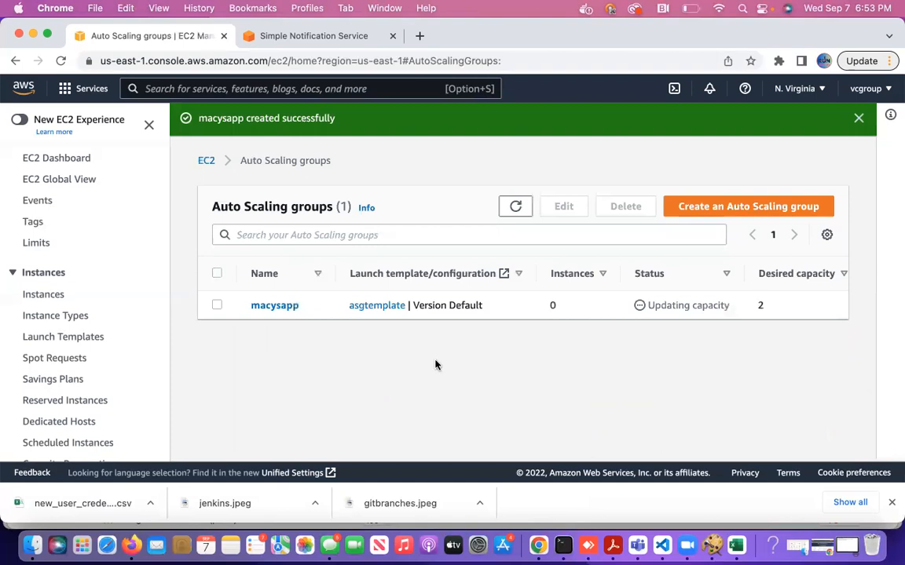
Show the EC2 Instances list to check the instances launched by macysapp.
left_click(43, 296)
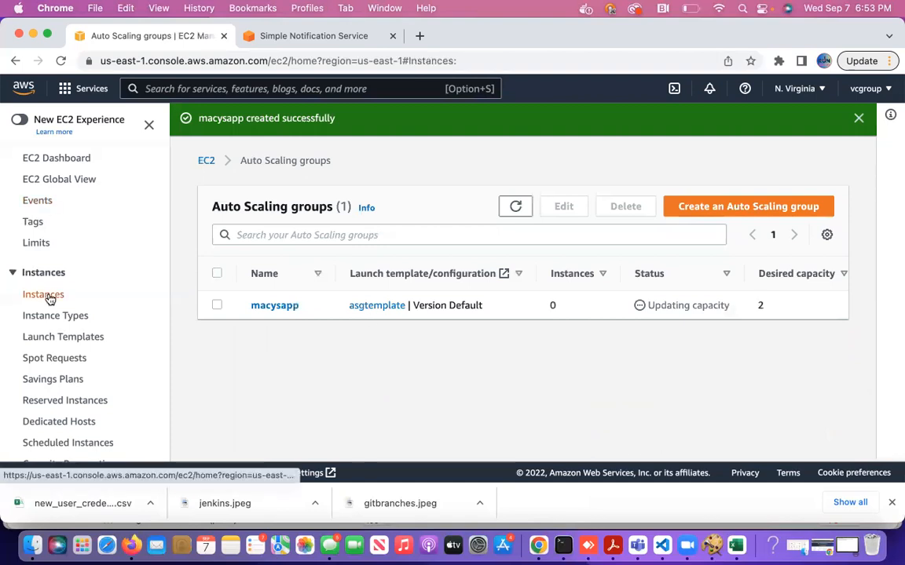